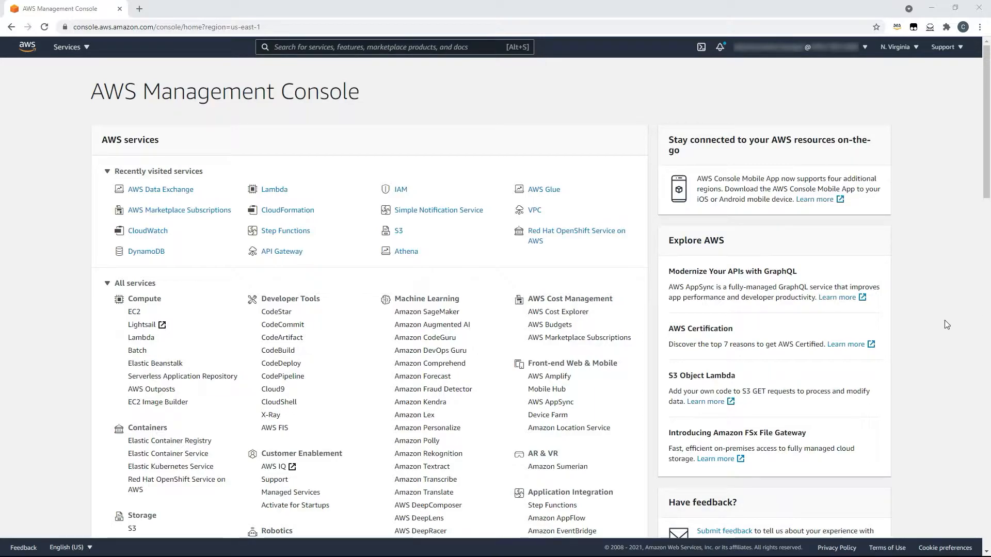
{"action": "scroll", "coordinate": [406, 355], "scroll_direction": "down", "scroll_amount": 2}
{"action": "scroll", "coordinate": [406, 355], "scroll_direction": "down", "scroll_amount": 6}
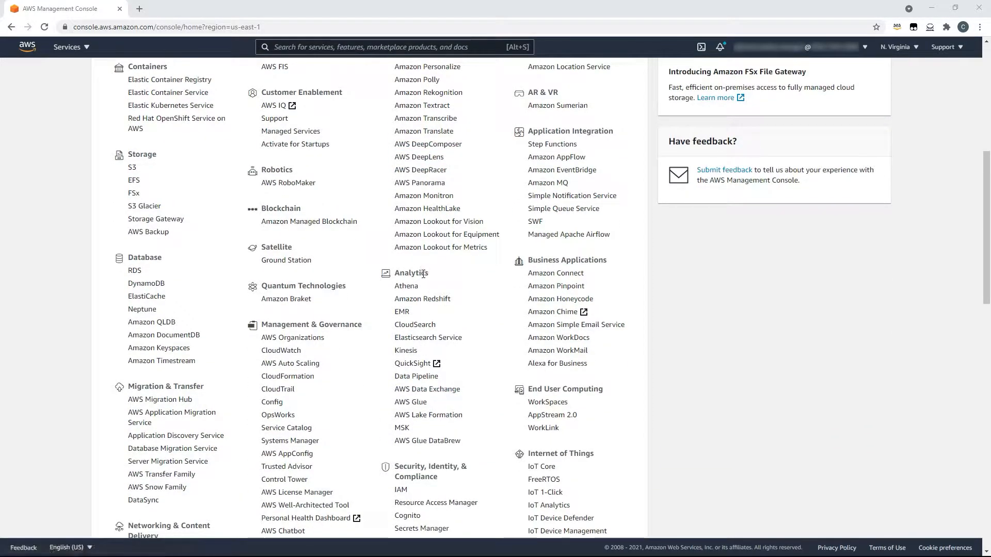
{"action": "scroll", "coordinate": [426, 280], "scroll_direction": "up", "scroll_amount": 7}
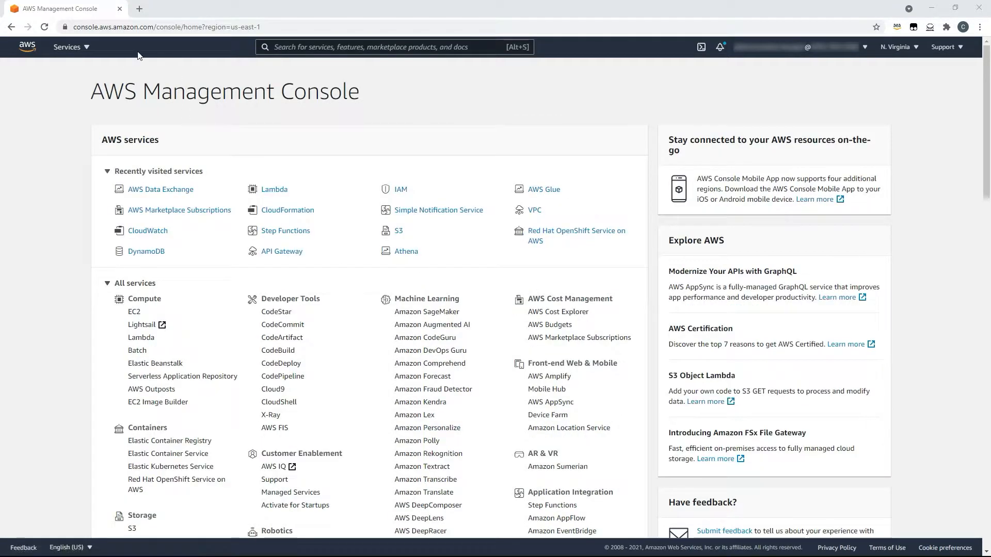
{"action": "left_click", "coordinate": [87, 48]}
{"action": "left_click", "coordinate": [88, 51]}
Step: Search the console for Foursquare
{"action": "left_click", "coordinate": [315, 47]}
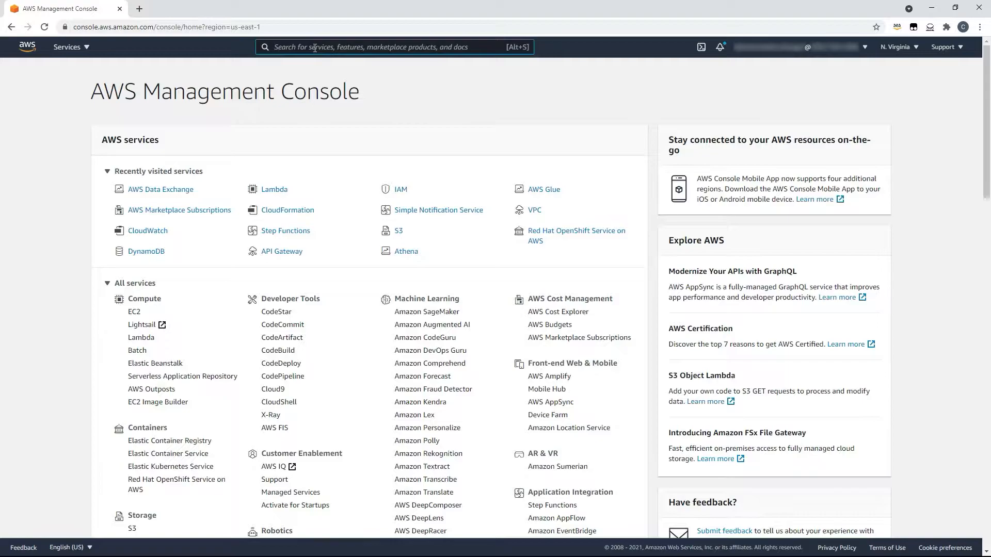
{"action": "type", "text": "Foursquare"}
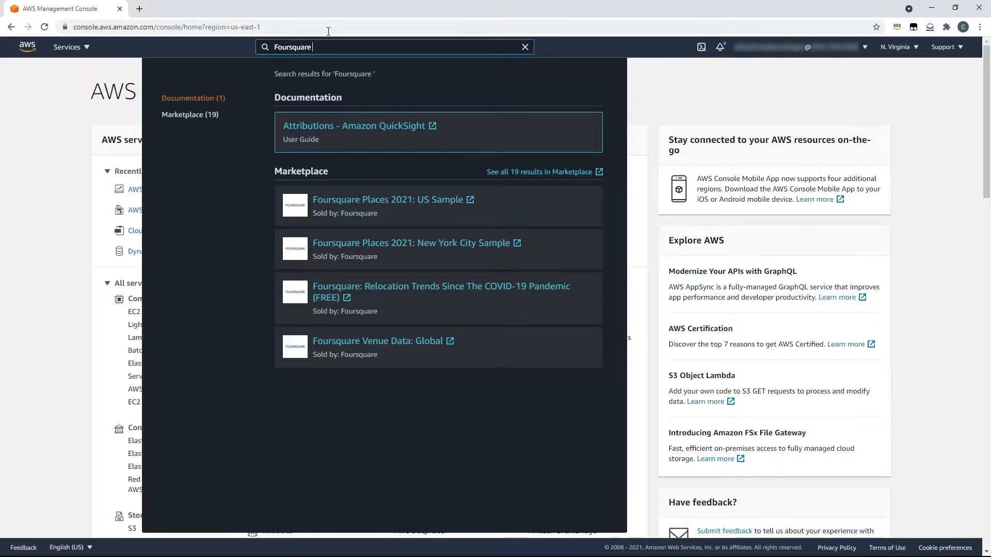
Step: Replace the console search with "data exchange" and open the AWS Data Exchange service
{"action": "left_click_drag", "start_coordinate": [326, 47], "coordinate": [262, 43]}
{"action": "type", "text": "d"}
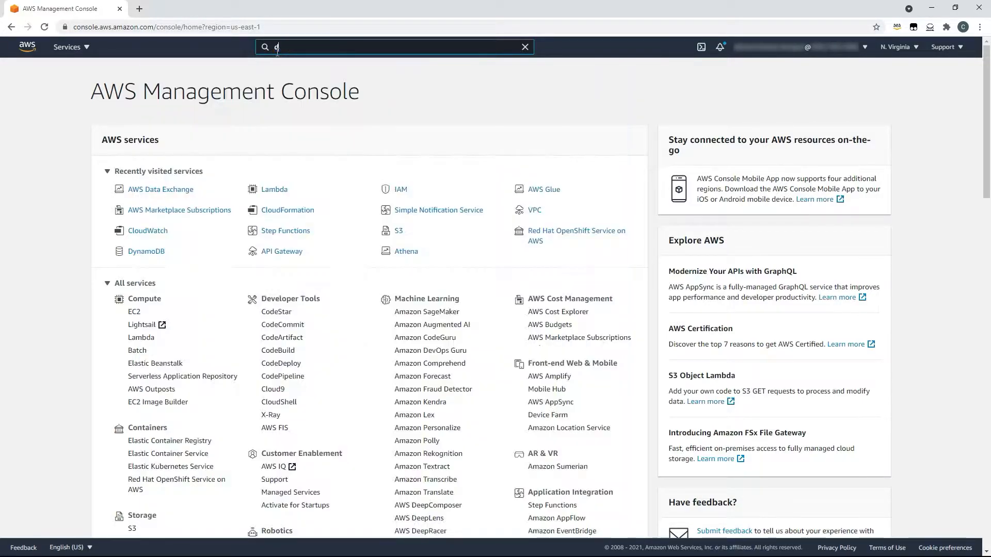
{"action": "type", "text": "ata exchange"}
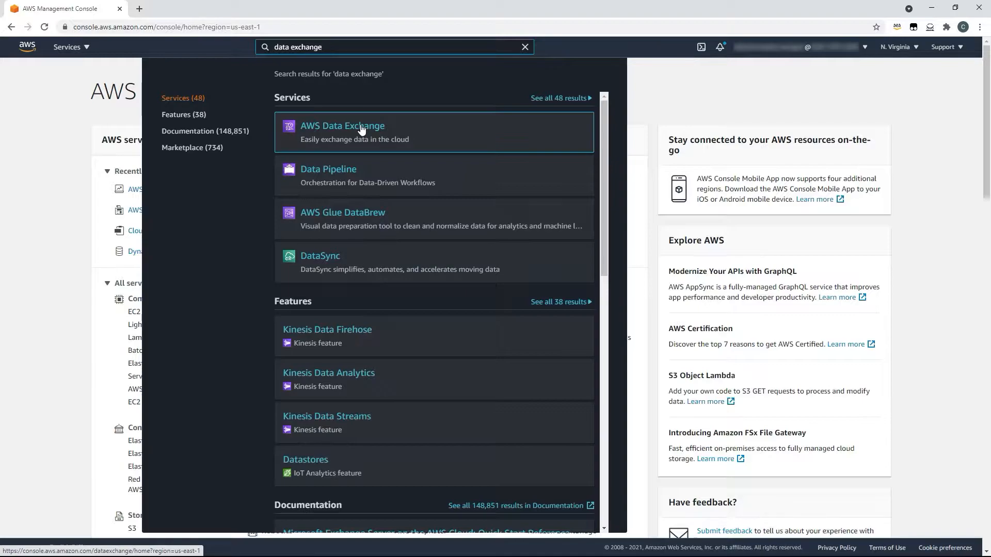
{"action": "left_click", "coordinate": [361, 129]}
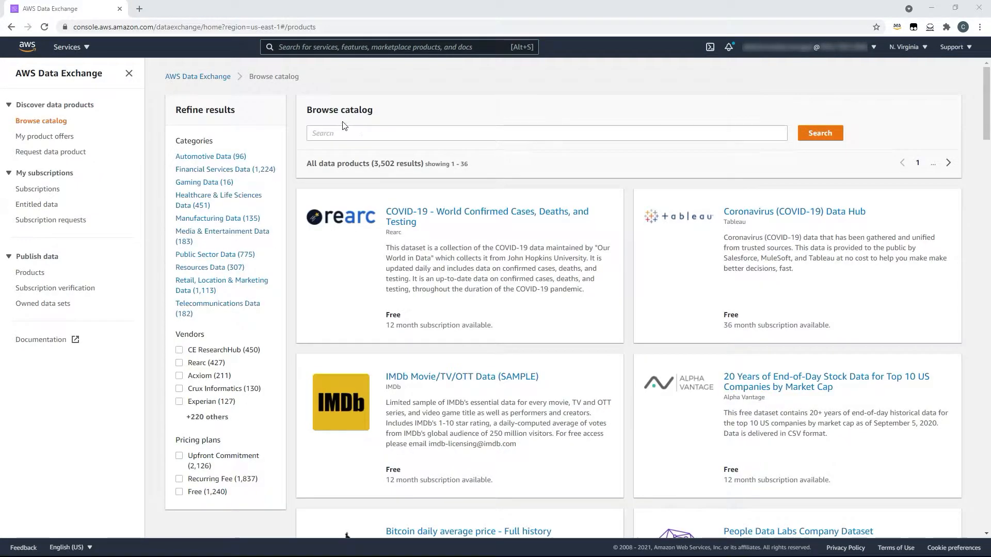
Step: Open the AWS Data Exchange overview page and review its features, related services and resources
{"action": "left_click", "coordinate": [70, 77]}
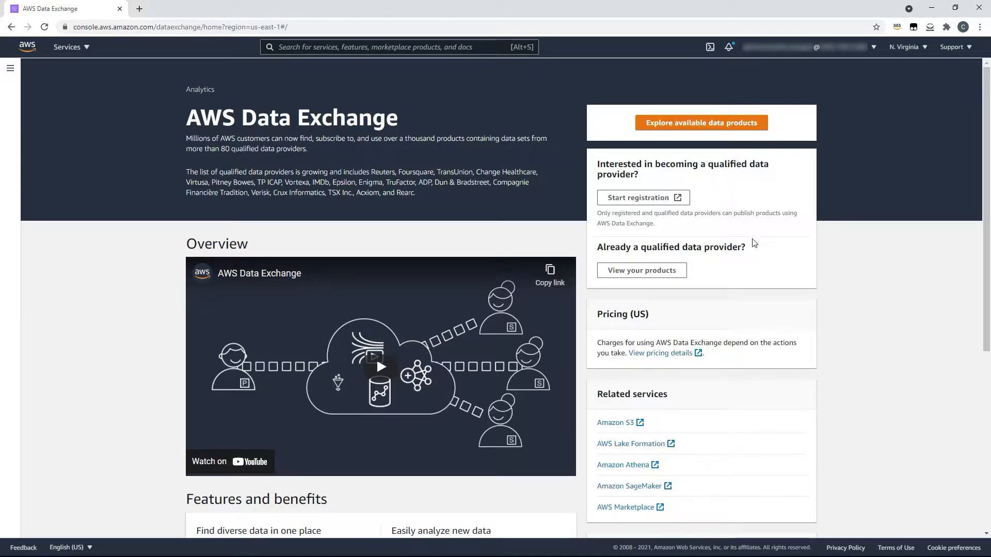
{"action": "scroll", "coordinate": [755, 243], "scroll_direction": "down", "scroll_amount": 5}
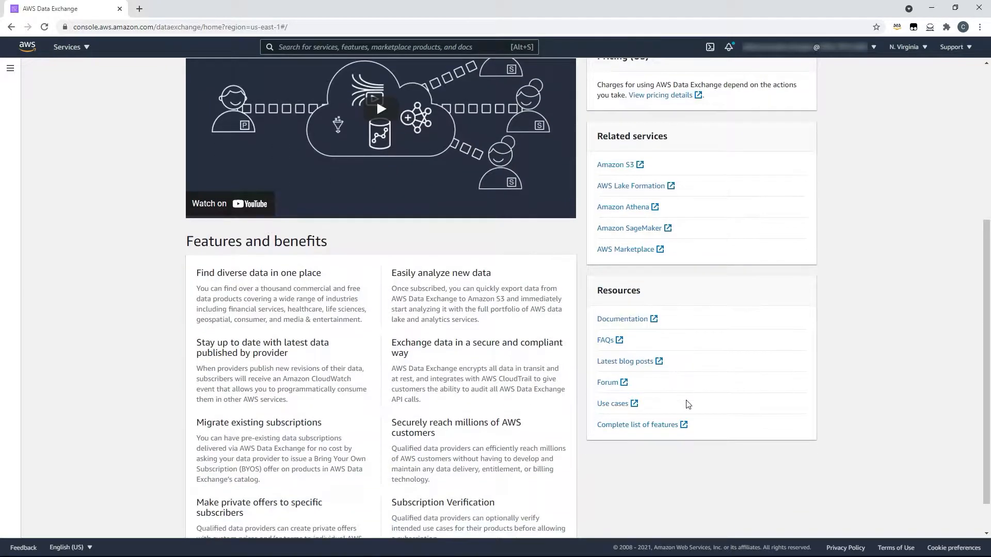
{"action": "scroll", "coordinate": [743, 384], "scroll_direction": "up", "scroll_amount": 5}
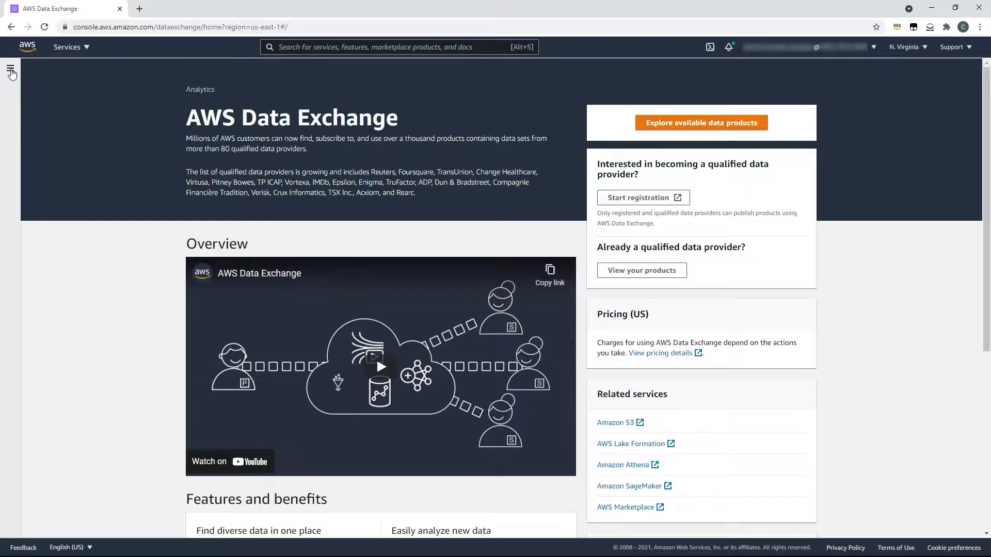
Step: Open the data product catalog and search it for "foursquare"
{"action": "left_click", "coordinate": [10, 69]}
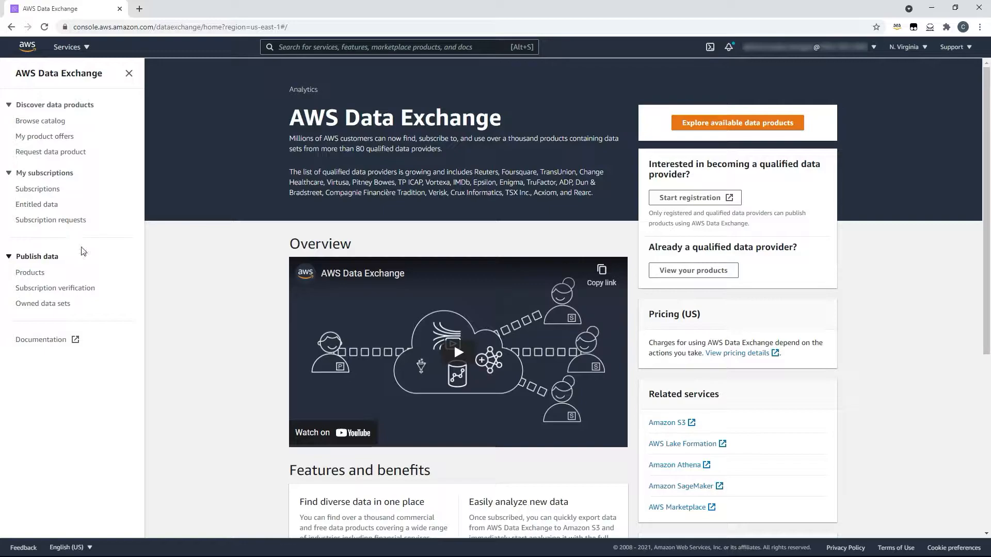
{"action": "left_click", "coordinate": [54, 124]}
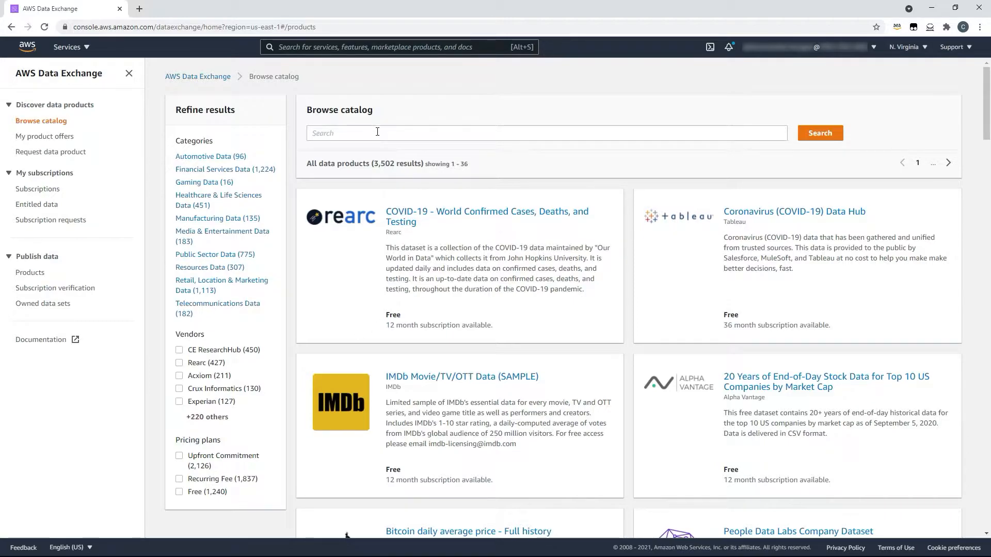
{"action": "left_click", "coordinate": [377, 132]}
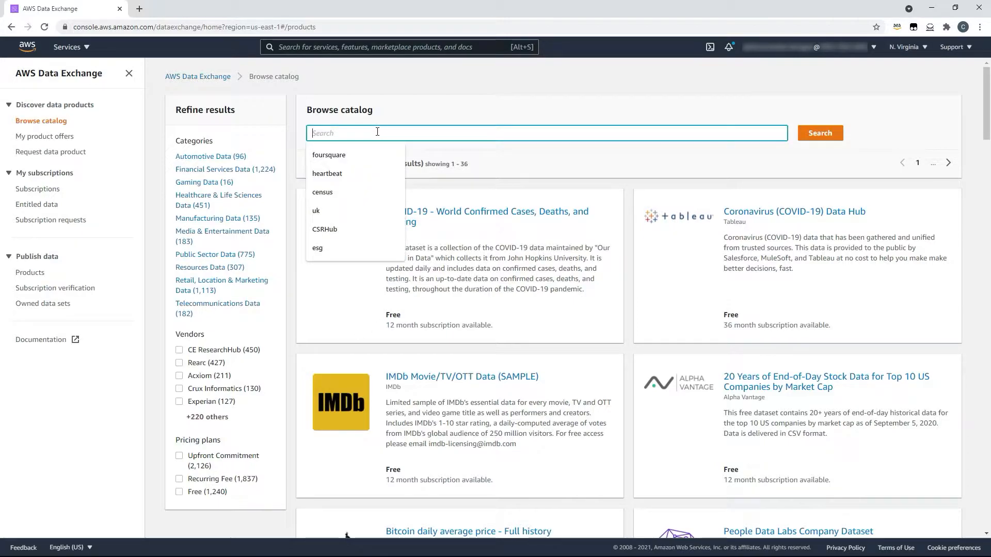
{"action": "left_click", "coordinate": [333, 154]}
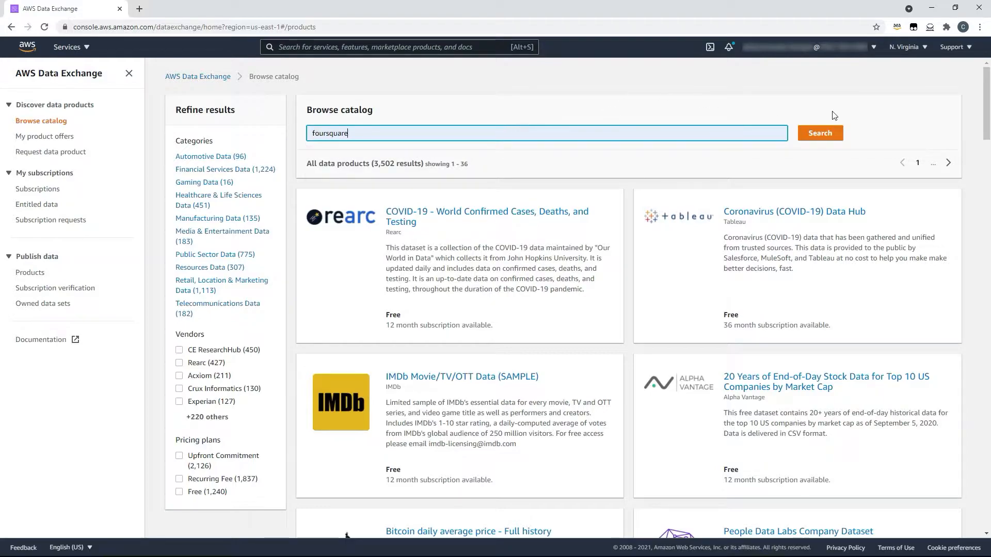
{"action": "left_click", "coordinate": [819, 133]}
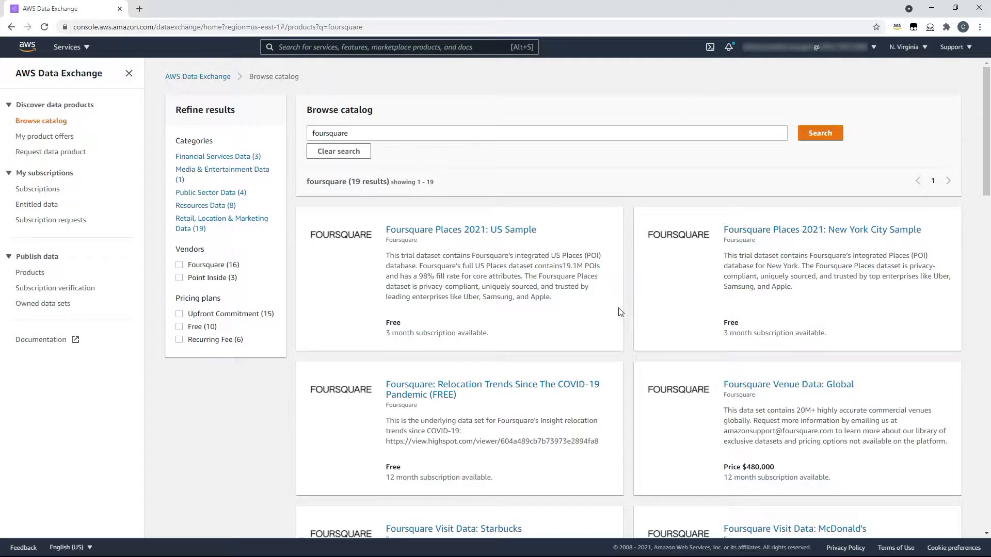
Step: Open the COVID-19 Foot Traffic Data (Free) product from the catalog results
{"action": "scroll", "coordinate": [620, 312], "scroll_direction": "down", "scroll_amount": 3}
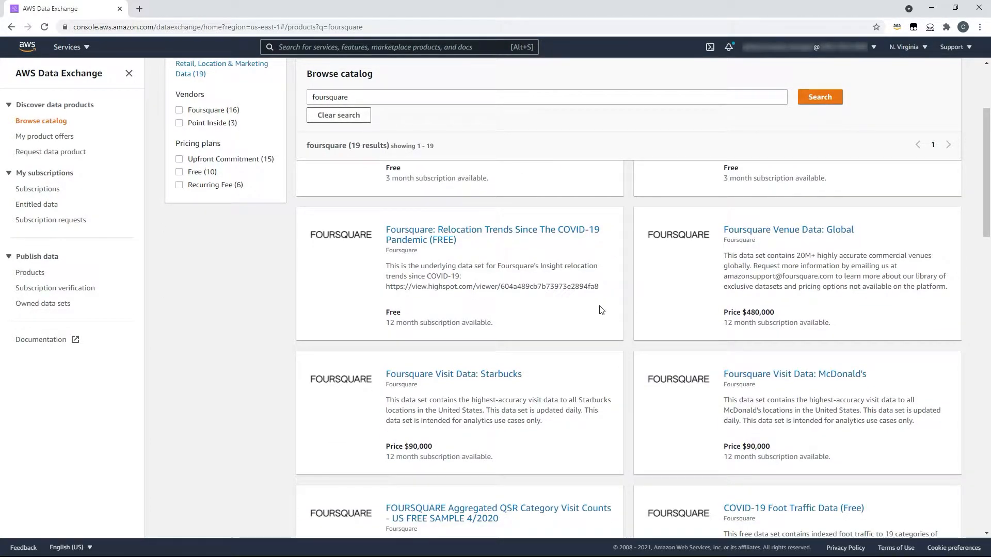
{"action": "scroll", "coordinate": [600, 310], "scroll_direction": "down", "scroll_amount": 1}
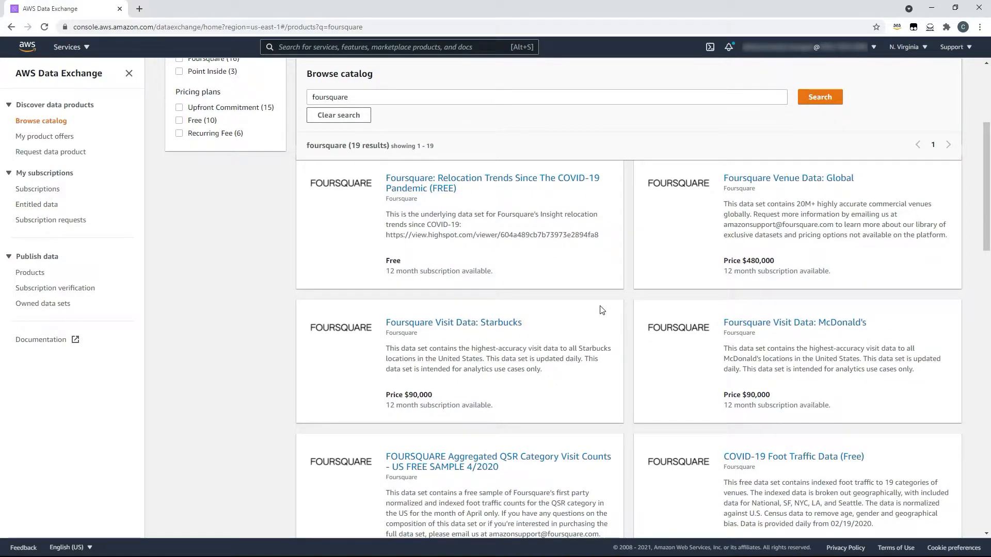
{"action": "scroll", "coordinate": [601, 310], "scroll_direction": "down", "scroll_amount": 1}
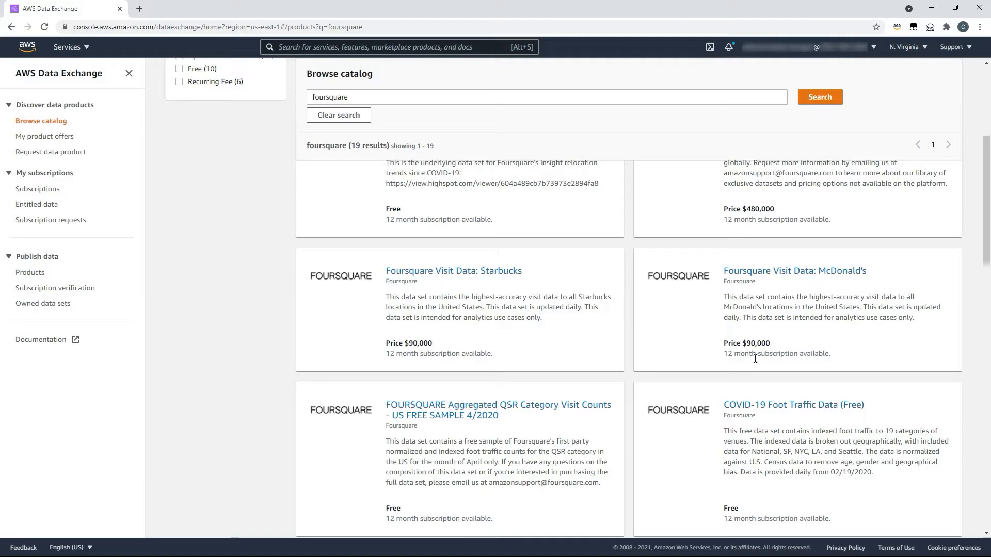
{"action": "left_click", "coordinate": [792, 406]}
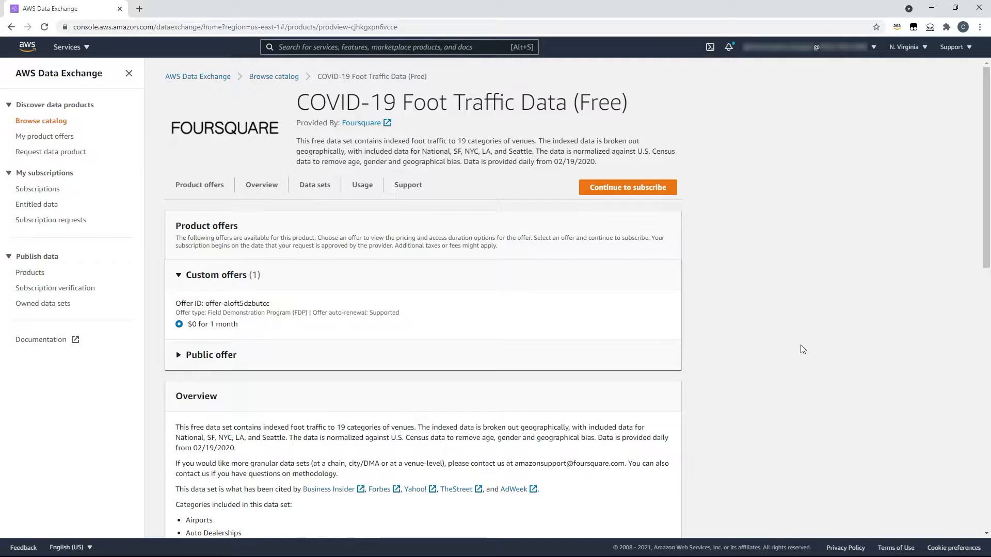
Step: Expand the product's public offer and review its offers, overview, data sets, usage and support information
{"action": "left_click", "coordinate": [181, 356]}
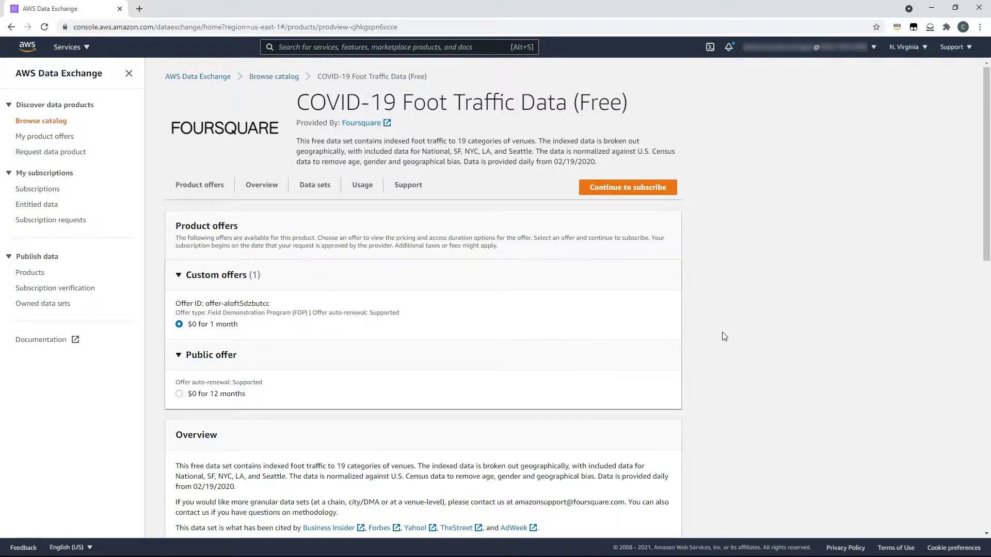
{"action": "scroll", "coordinate": [744, 339], "scroll_direction": "down", "scroll_amount": 3}
{"action": "scroll", "coordinate": [744, 341], "scroll_direction": "down", "scroll_amount": 2}
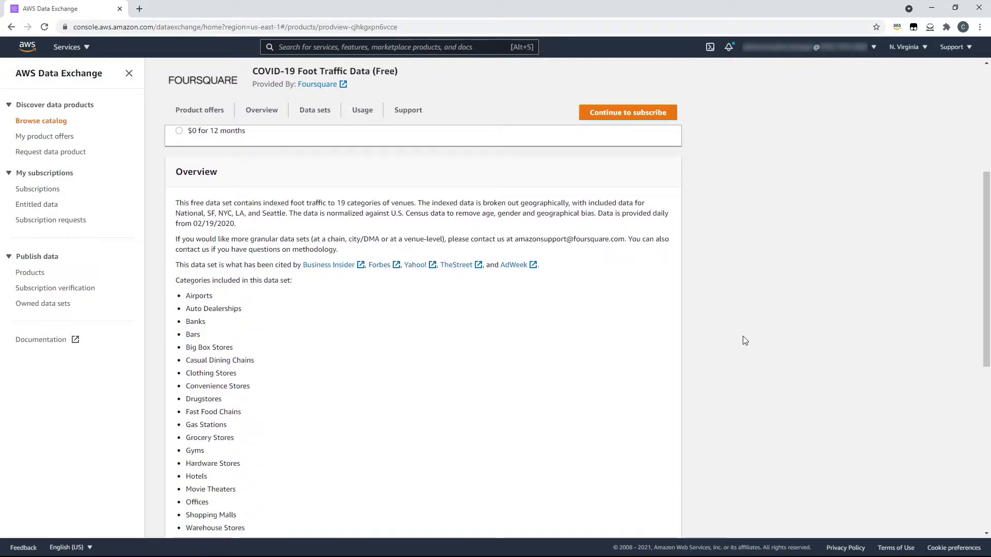
{"action": "scroll", "coordinate": [745, 341], "scroll_direction": "down", "scroll_amount": 4}
{"action": "scroll", "coordinate": [745, 341], "scroll_direction": "down", "scroll_amount": 3}
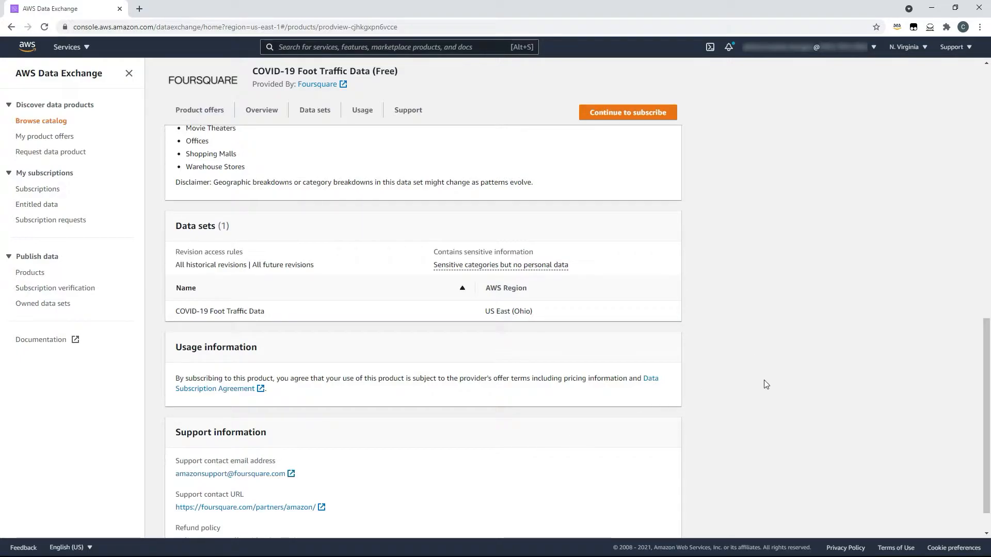
{"action": "scroll", "coordinate": [775, 327], "scroll_direction": "up", "scroll_amount": 10}
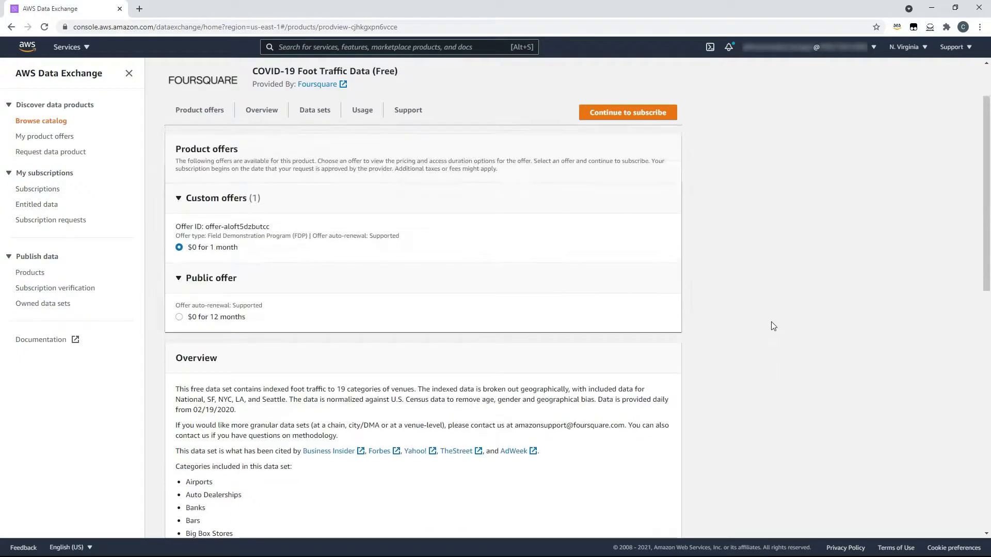
{"action": "scroll", "coordinate": [773, 326], "scroll_direction": "up", "scroll_amount": 2}
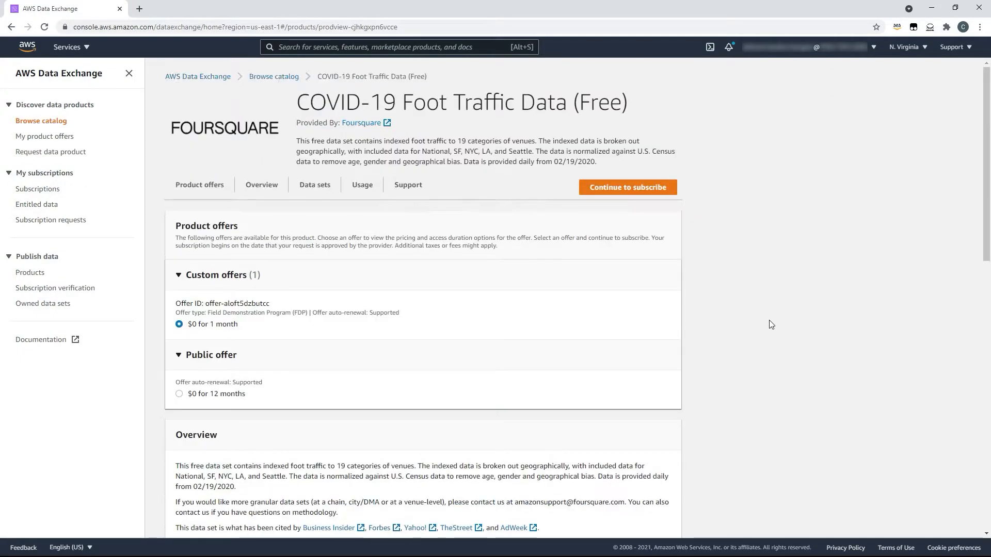
Step: Continue to subscribe with the $0 for 1 month custom offer and review the terms, auto-renewal setting and subscription request form
{"action": "left_click", "coordinate": [632, 190]}
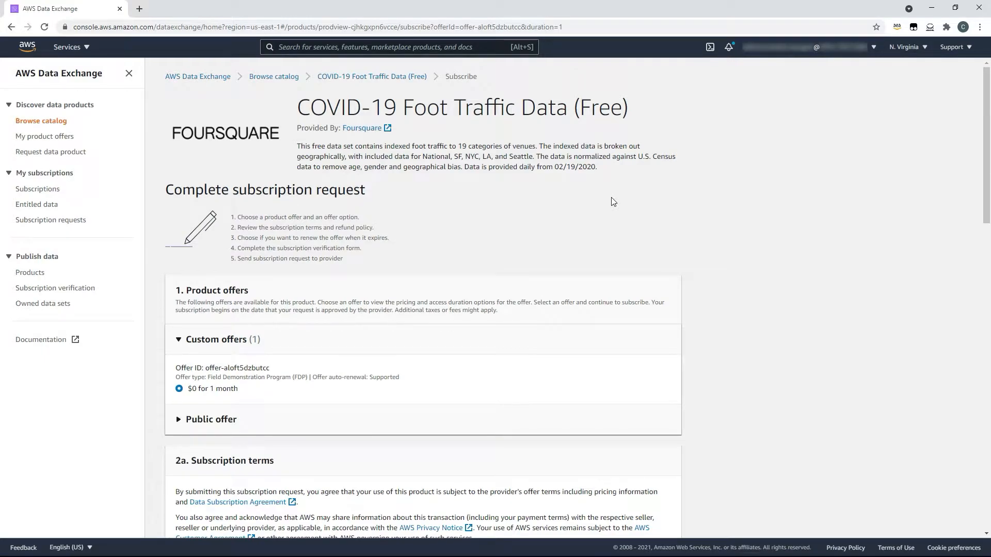
{"action": "scroll", "coordinate": [612, 197], "scroll_direction": "down", "scroll_amount": 1}
{"action": "scroll", "coordinate": [612, 201], "scroll_direction": "down", "scroll_amount": 2}
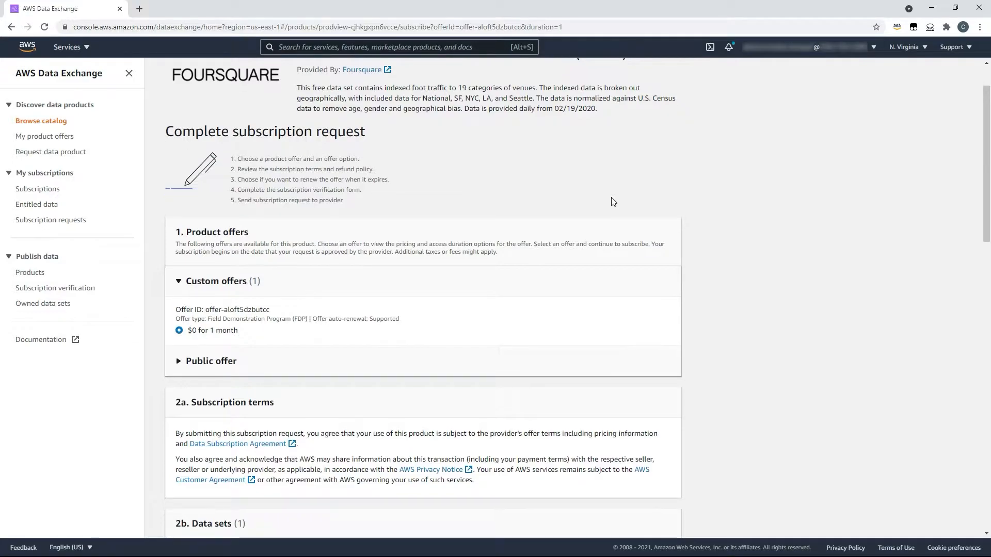
{"action": "scroll", "coordinate": [613, 202], "scroll_direction": "down", "scroll_amount": 1}
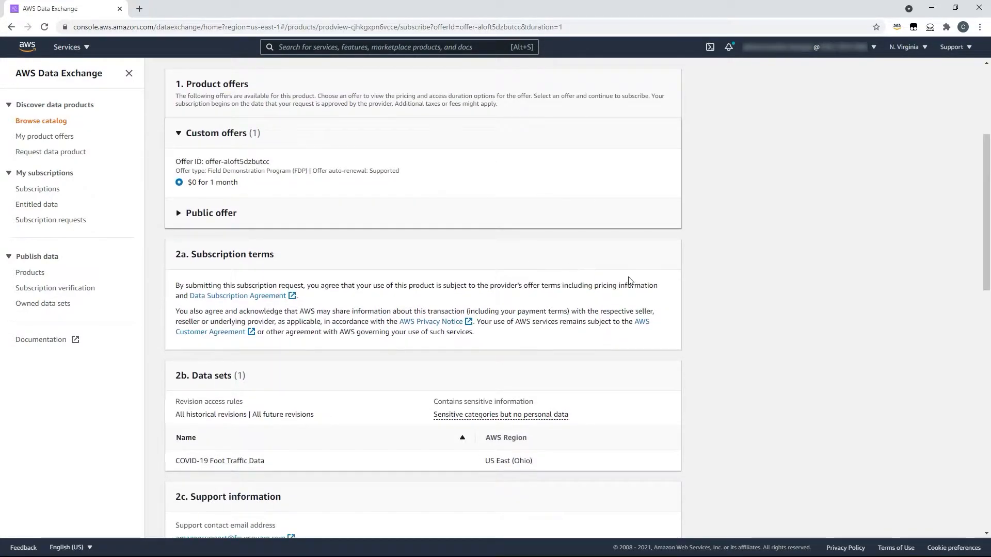
{"action": "scroll", "coordinate": [588, 271], "scroll_direction": "down", "scroll_amount": 4}
{"action": "scroll", "coordinate": [560, 253], "scroll_direction": "down", "scroll_amount": 1}
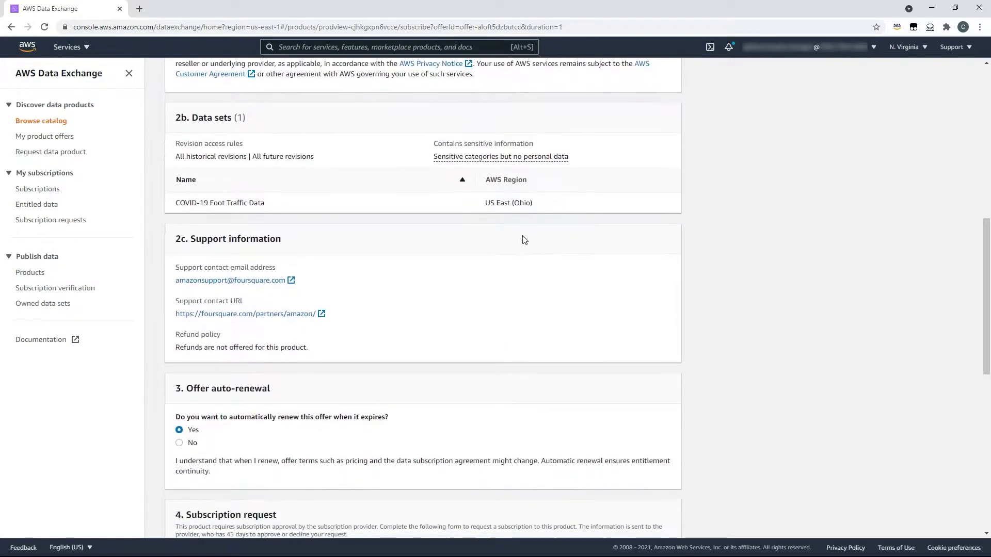
{"action": "scroll", "coordinate": [535, 304], "scroll_direction": "down", "scroll_amount": 1}
{"action": "scroll", "coordinate": [536, 301], "scroll_direction": "down", "scroll_amount": 1}
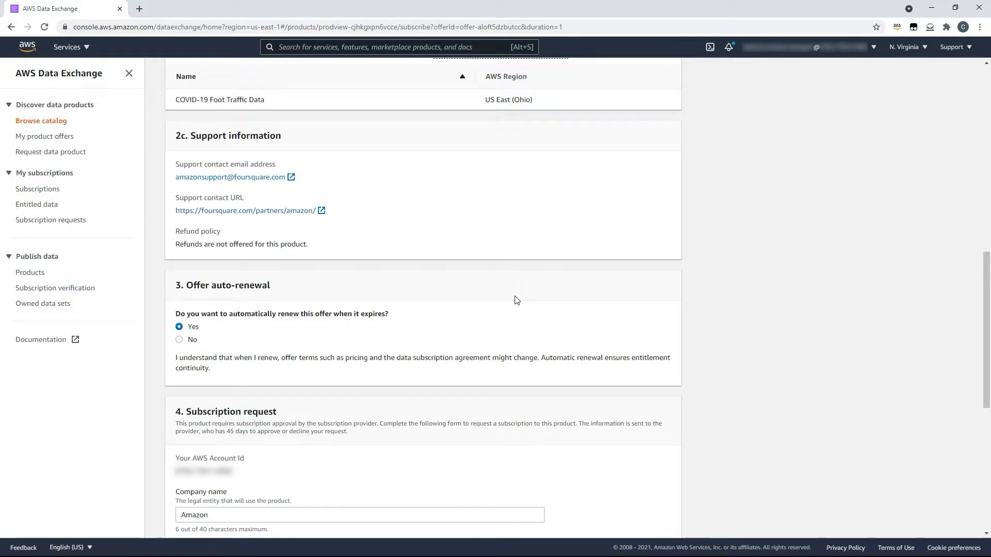
{"action": "scroll", "coordinate": [517, 300], "scroll_direction": "down", "scroll_amount": 1}
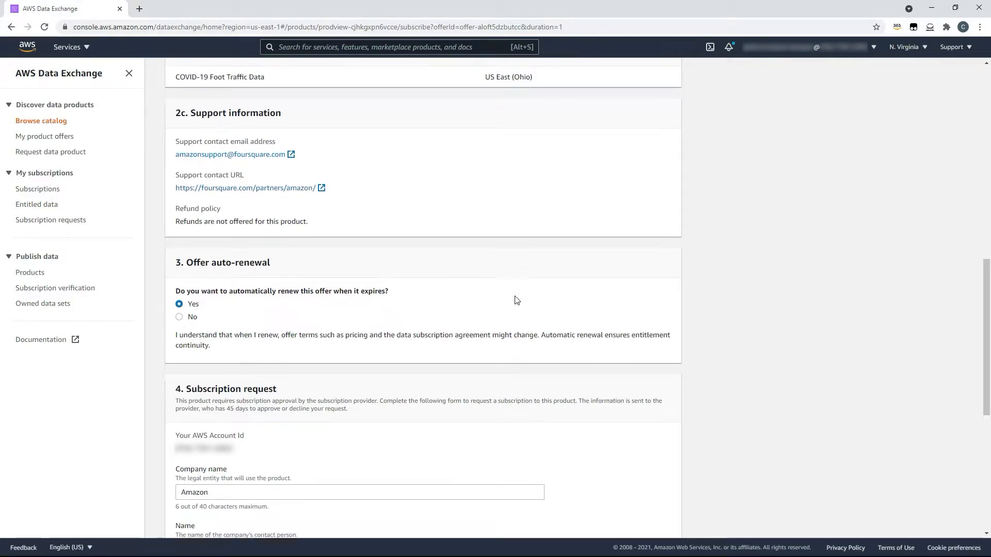
{"action": "scroll", "coordinate": [516, 301], "scroll_direction": "down", "scroll_amount": 4}
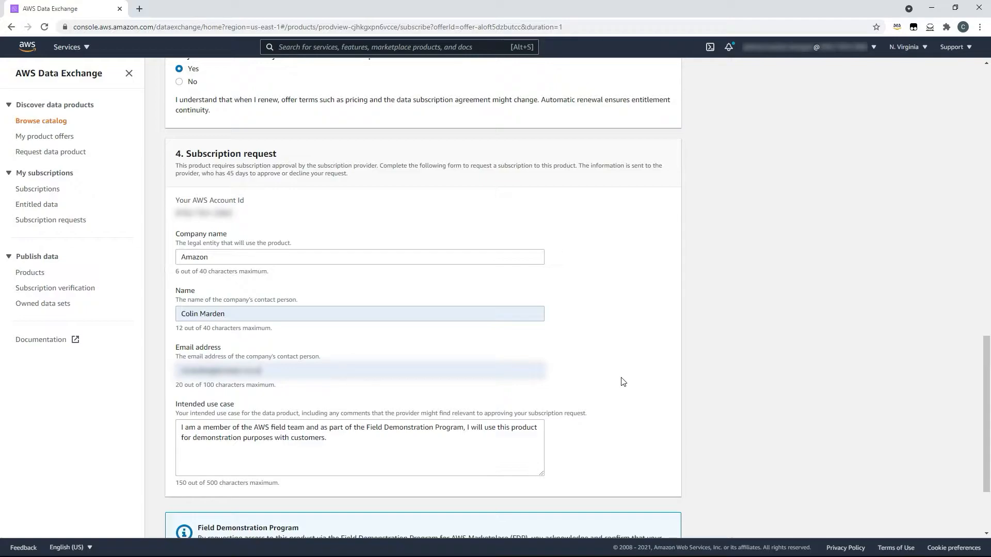
{"action": "scroll", "coordinate": [622, 381], "scroll_direction": "down", "scroll_amount": 3}
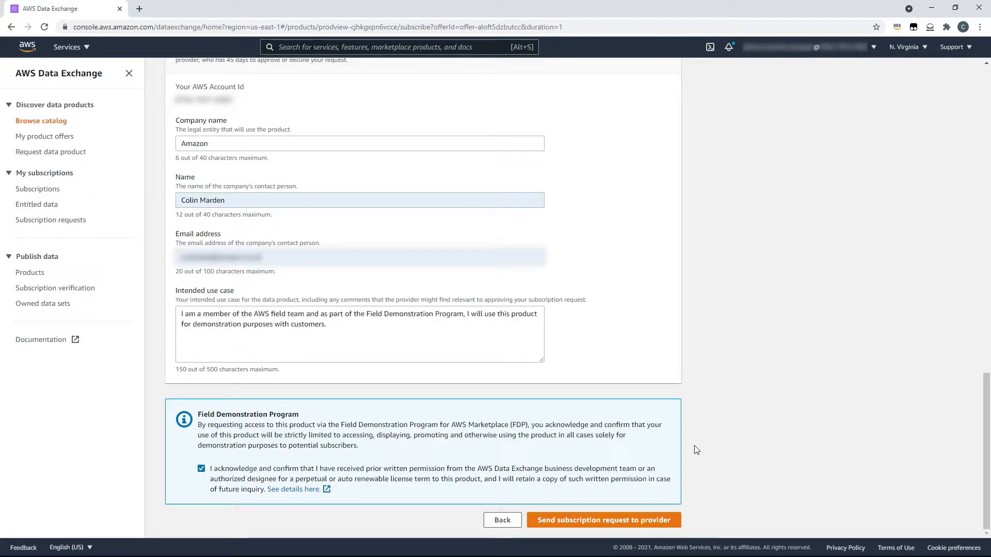
Step: Send the COVID-19 Foot Traffic Data subscription request to the provider and open the list of subscription requests
{"action": "left_click", "coordinate": [598, 522]}
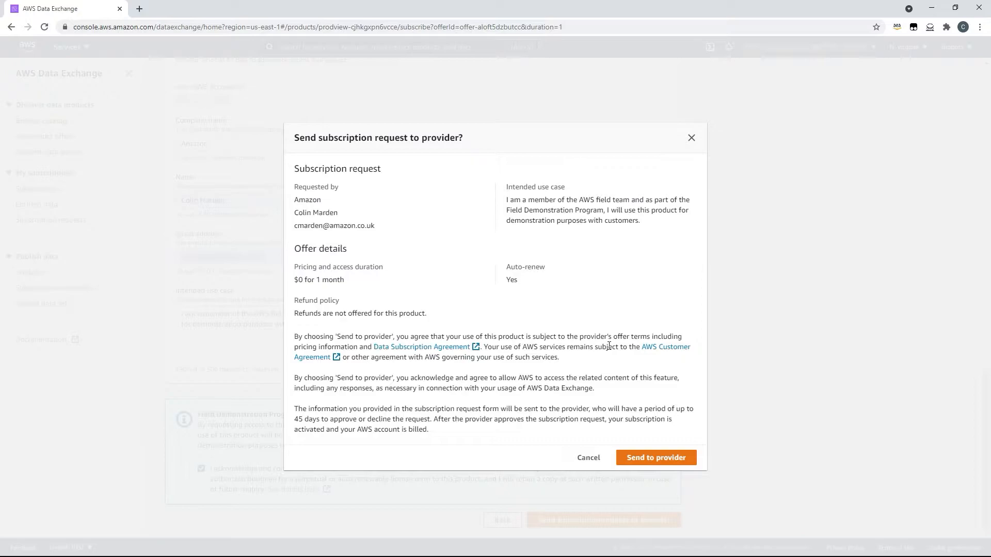
{"action": "left_click", "coordinate": [662, 457]}
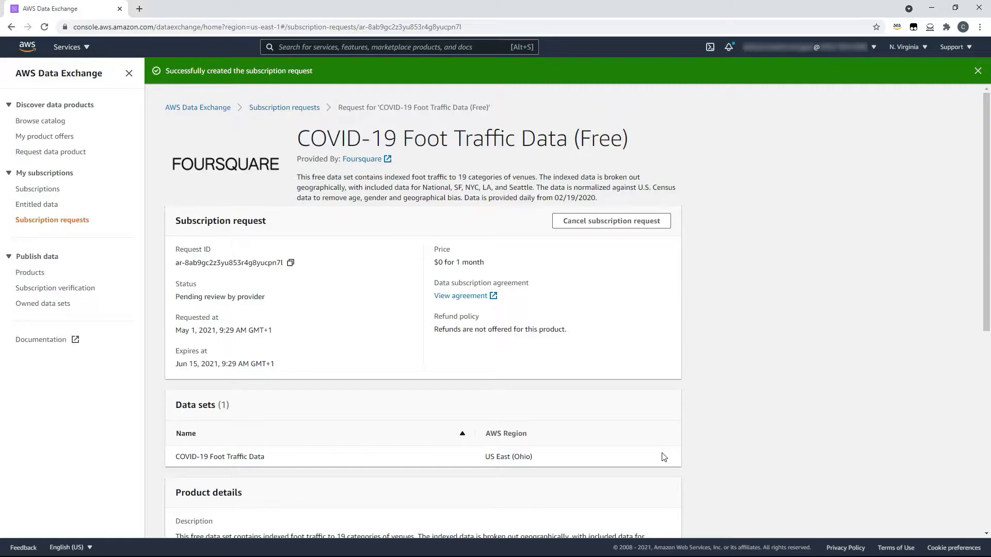
{"action": "left_click", "coordinate": [47, 221]}
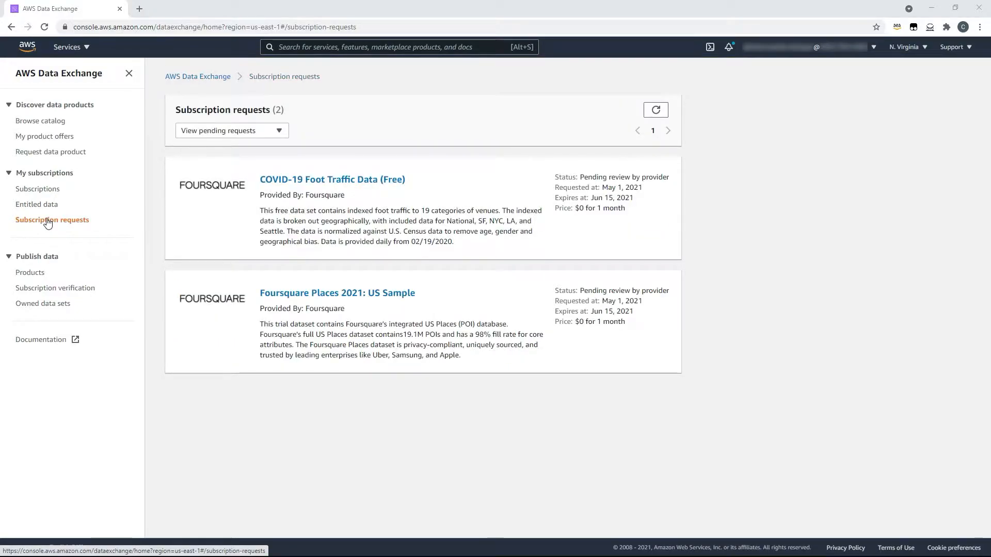
Step: Open the entitled data and show the Feb 26, 2021 revision of the US_integrated_venues_sample_NY data set under Foursquare Places 2021: New York City Sample
{"action": "key", "text": "ctrl"}
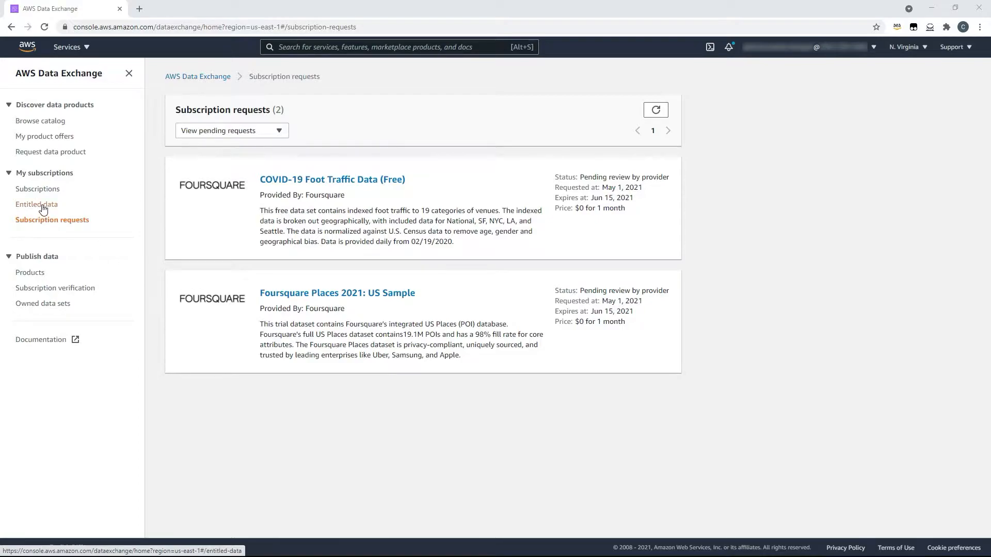
{"action": "left_click", "coordinate": [43, 208]}
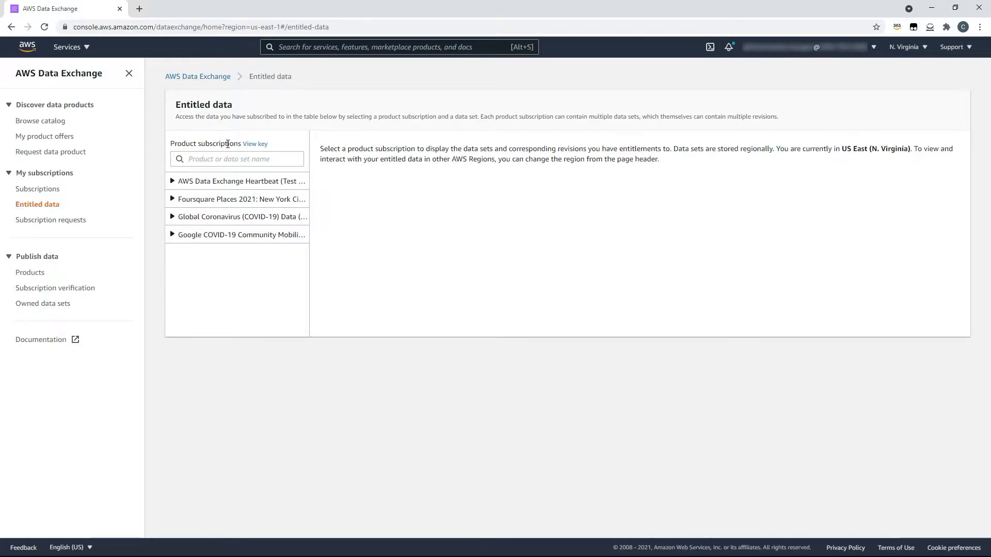
{"action": "left_click", "coordinate": [198, 202]}
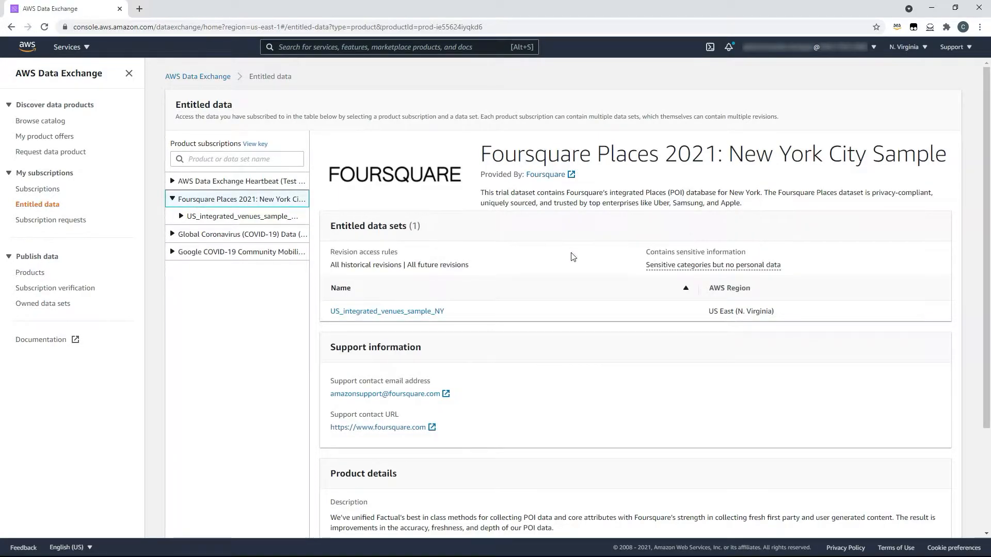
{"action": "left_click", "coordinate": [187, 220]}
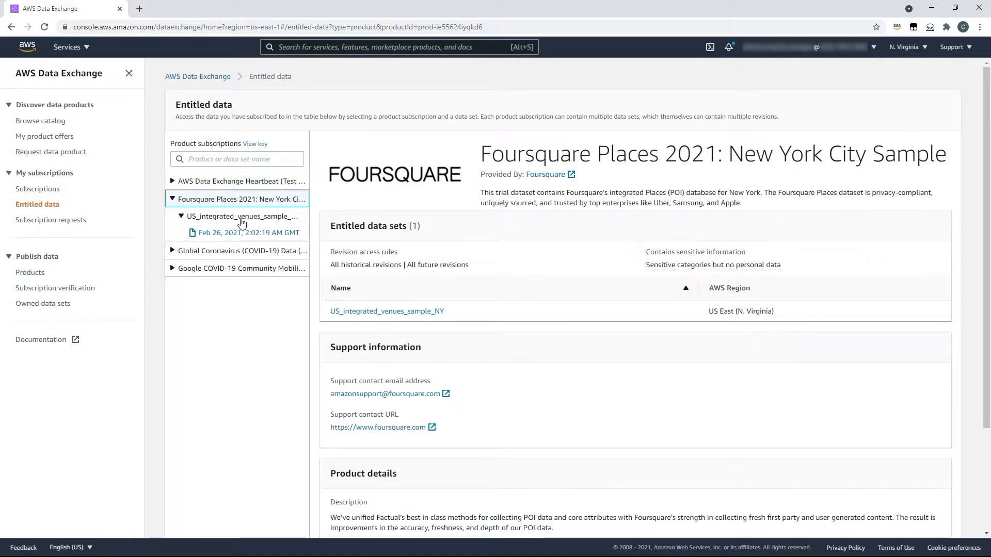
{"action": "left_click", "coordinate": [242, 221]}
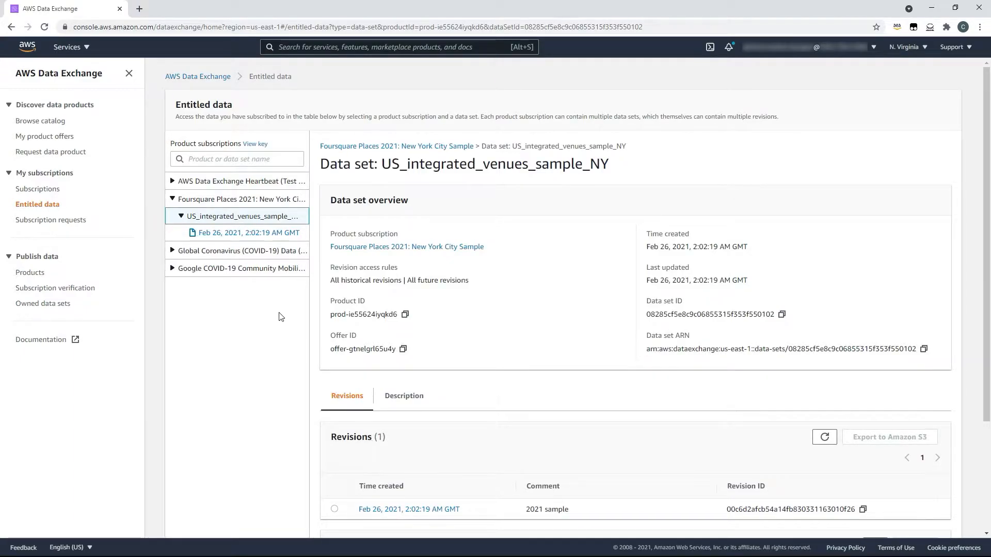
{"action": "left_click", "coordinate": [246, 235]}
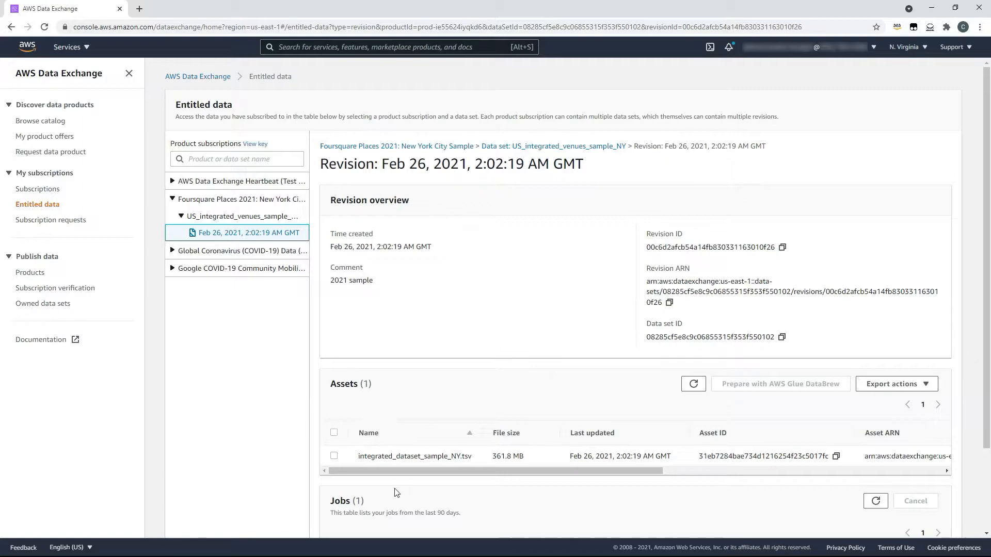
Step: Select the revision's asset integrated_dataset_sample_NY.tsv and examine its available export actions
{"action": "left_click", "coordinate": [334, 433]}
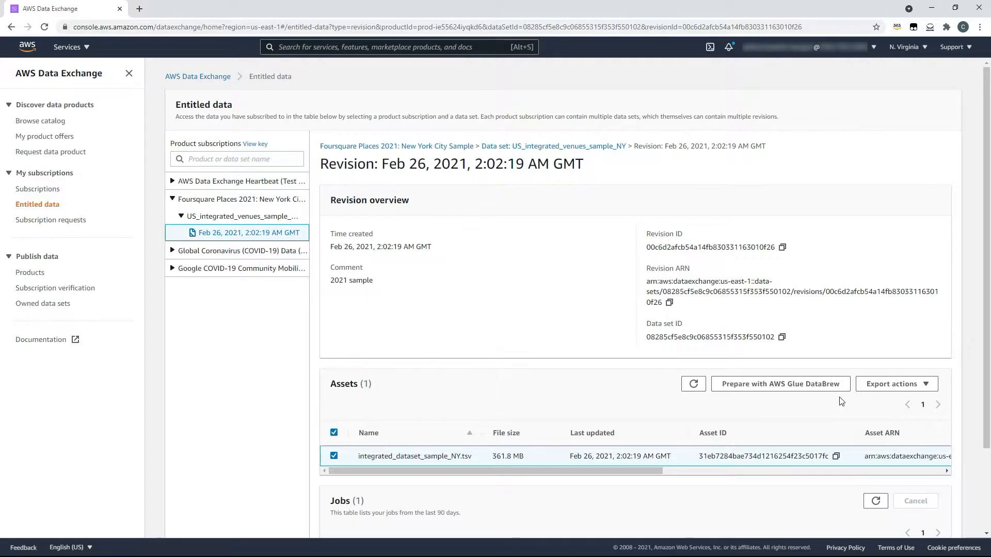
{"action": "left_click", "coordinate": [903, 392]}
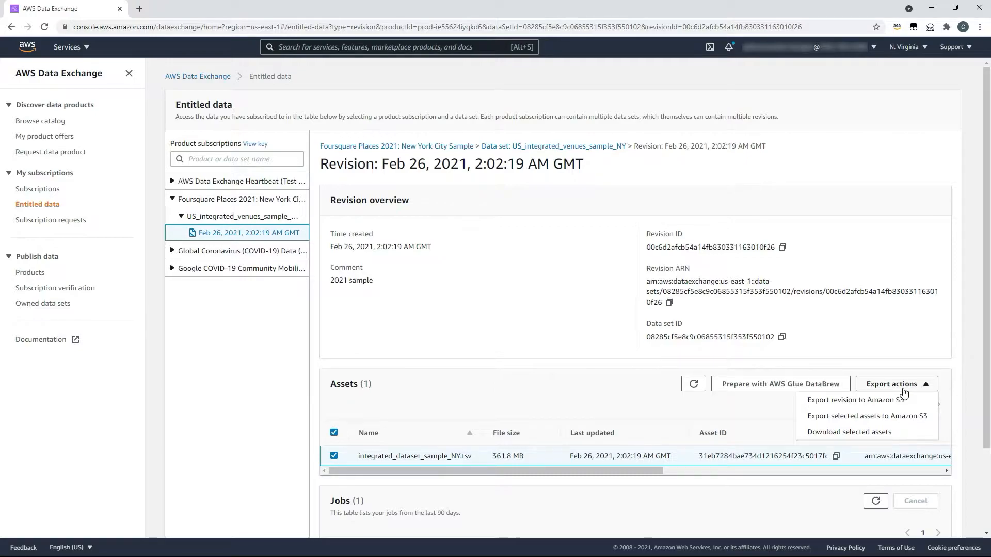
{"action": "left_click", "coordinate": [904, 393]}
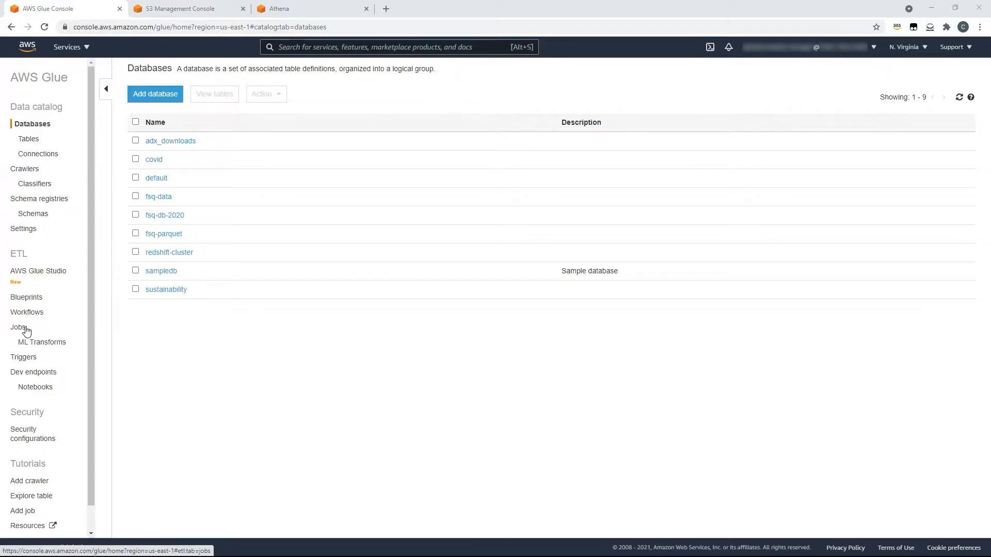
Step: Switch to AWS Glue and start a new crawler named my-new-crawler with data stores as source type, crawling all folders
{"action": "left_click", "coordinate": [43, 392]}
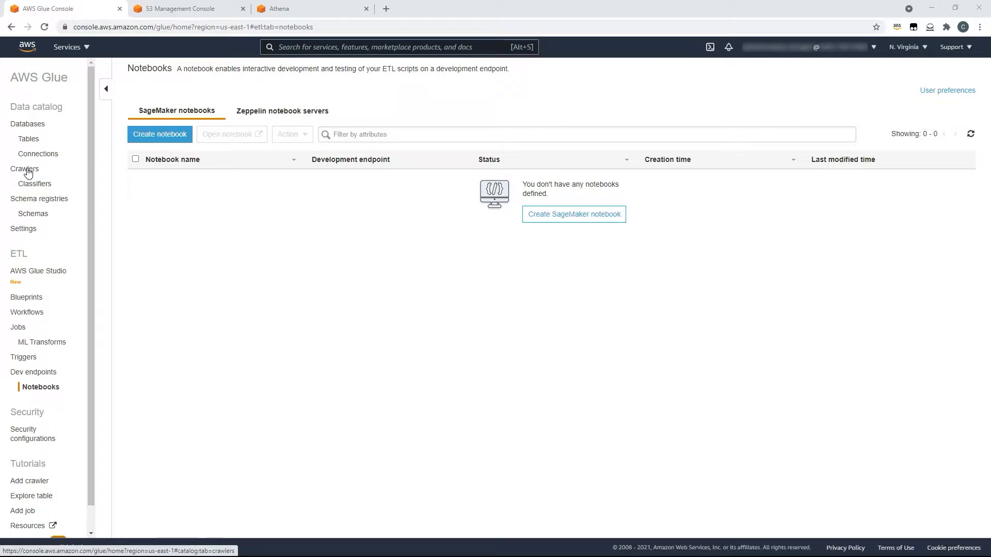
{"action": "left_click", "coordinate": [28, 170]}
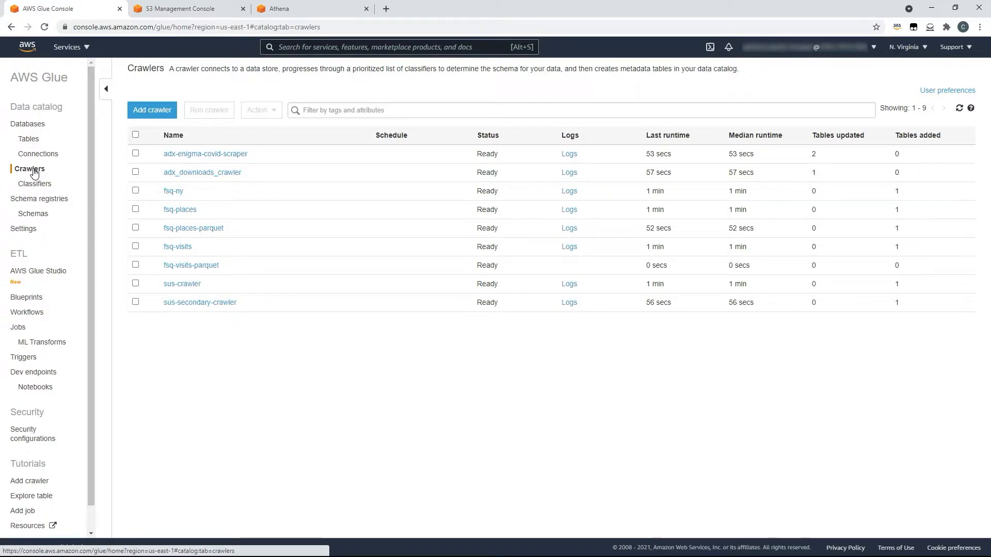
{"action": "left_click", "coordinate": [153, 112]}
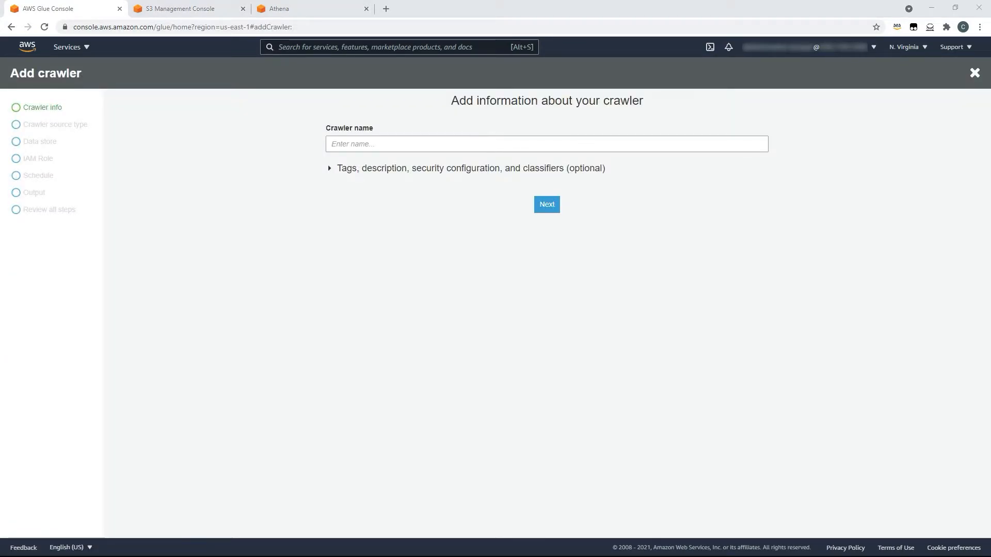
{"action": "left_click", "coordinate": [496, 148]}
{"action": "type", "text": "my-new-crawler"}
{"action": "left_click", "coordinate": [547, 207]}
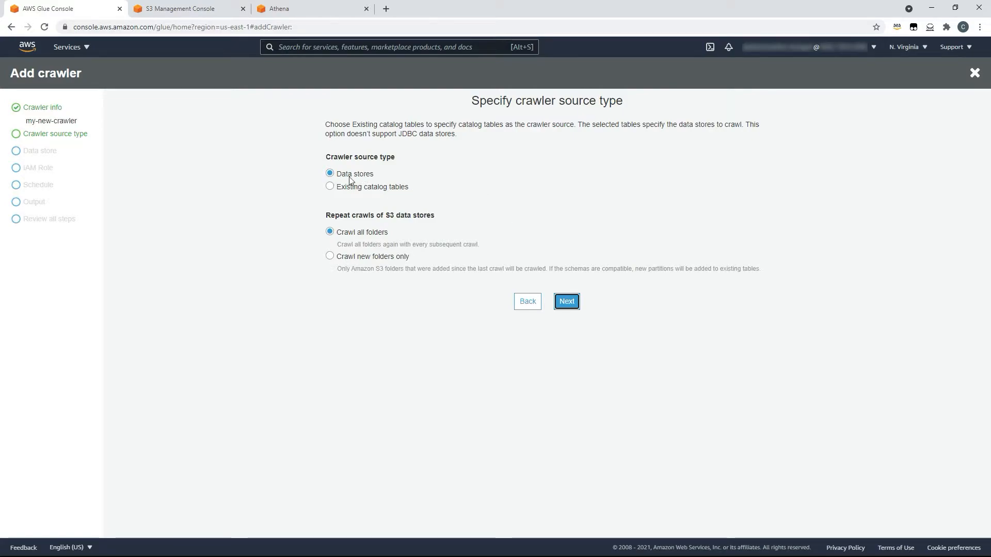
{"action": "left_click", "coordinate": [565, 302]}
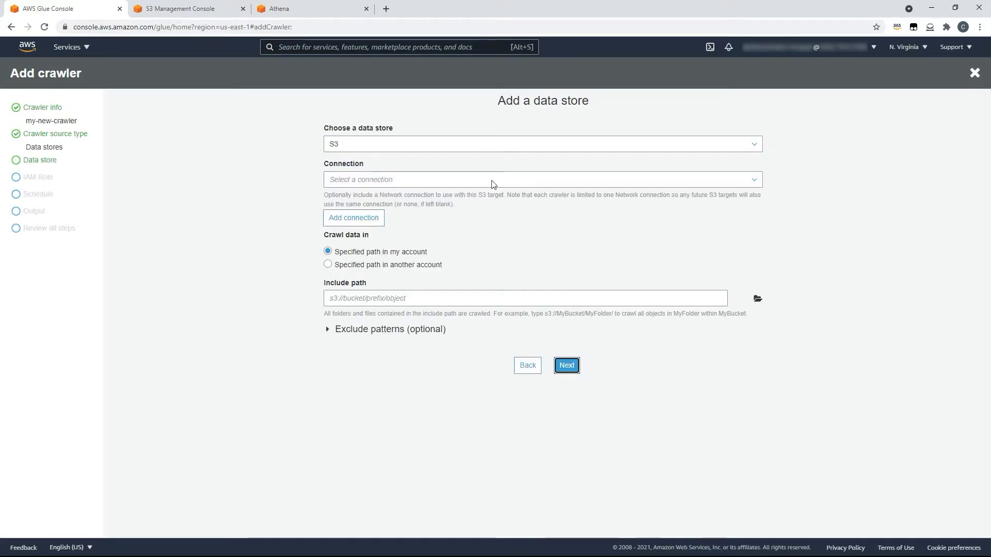
Step: Set the crawler's S3 data store include path to s3://0---fsq-places---0 and continue to the IAM role settings
{"action": "left_click", "coordinate": [758, 299]}
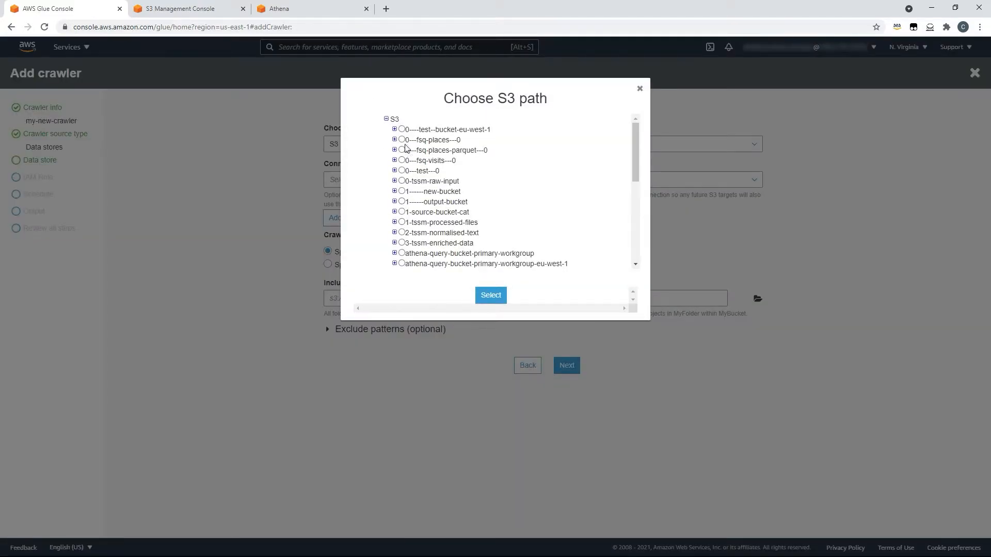
{"action": "left_click", "coordinate": [505, 295]}
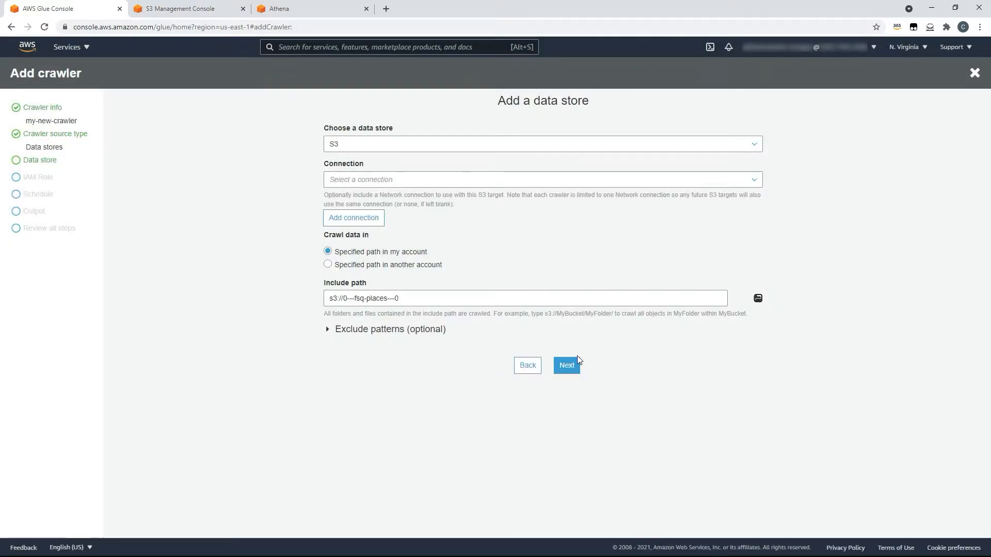
{"action": "left_click", "coordinate": [569, 366]}
{"action": "left_click", "coordinate": [577, 160]}
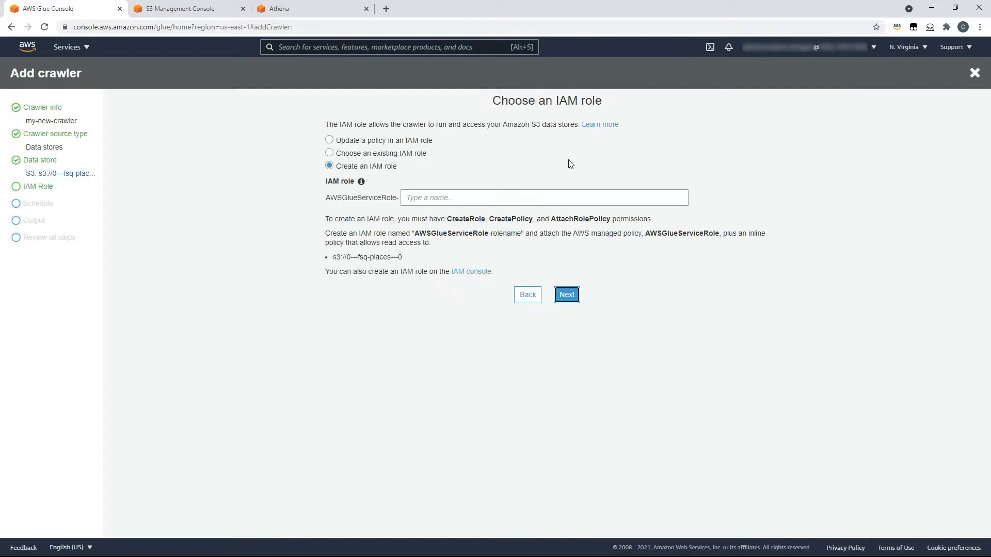
Step: Assign the existing IAM role AWSGlueServiceRole-fsq to the crawler and keep its schedule at Run on demand
{"action": "left_click", "coordinate": [355, 157]}
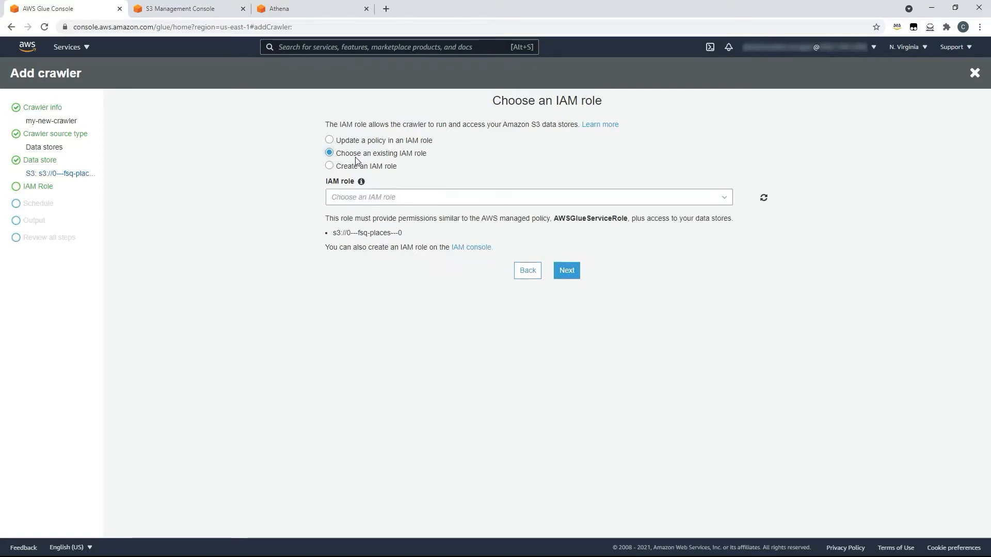
{"action": "left_click", "coordinate": [609, 200]}
{"action": "left_click", "coordinate": [365, 292]}
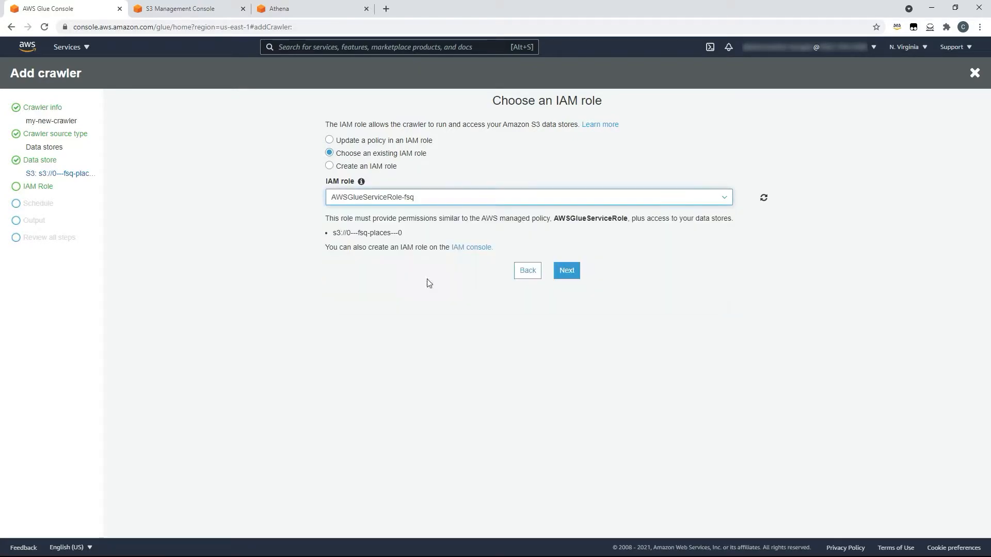
{"action": "left_click", "coordinate": [566, 274]}
{"action": "left_click", "coordinate": [576, 176]}
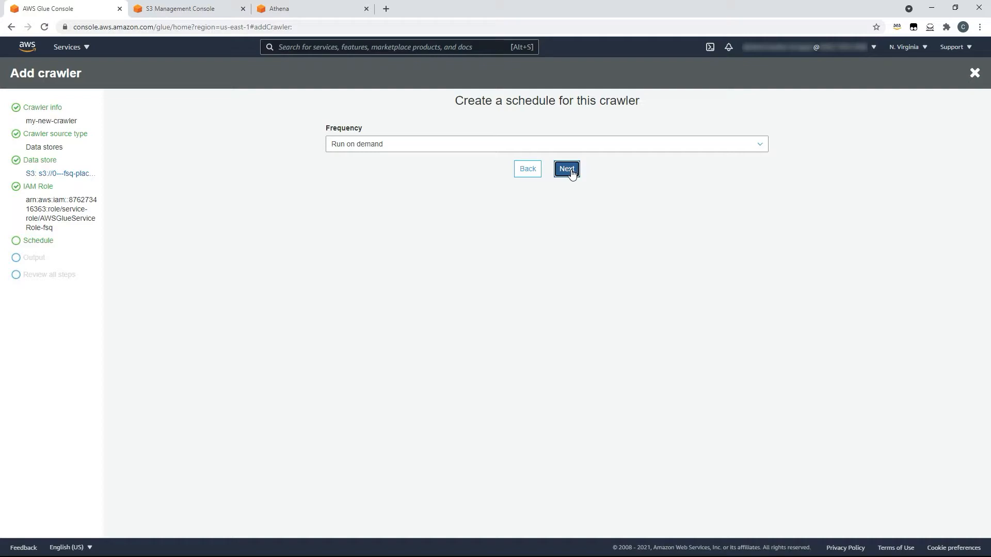
{"action": "left_click", "coordinate": [572, 172]}
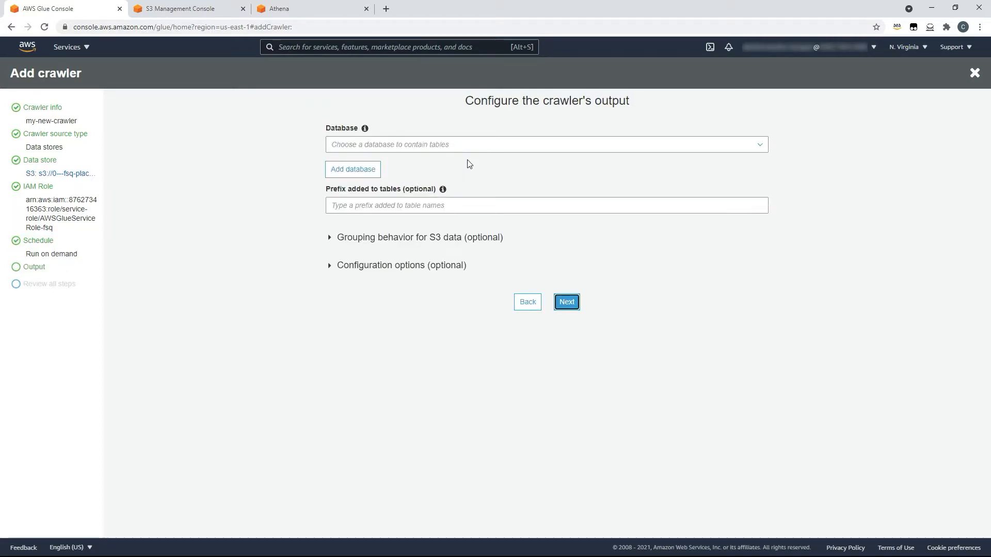
Step: Add a database named fsq-data as the crawler's output and continue to the review
{"action": "left_click", "coordinate": [364, 170]}
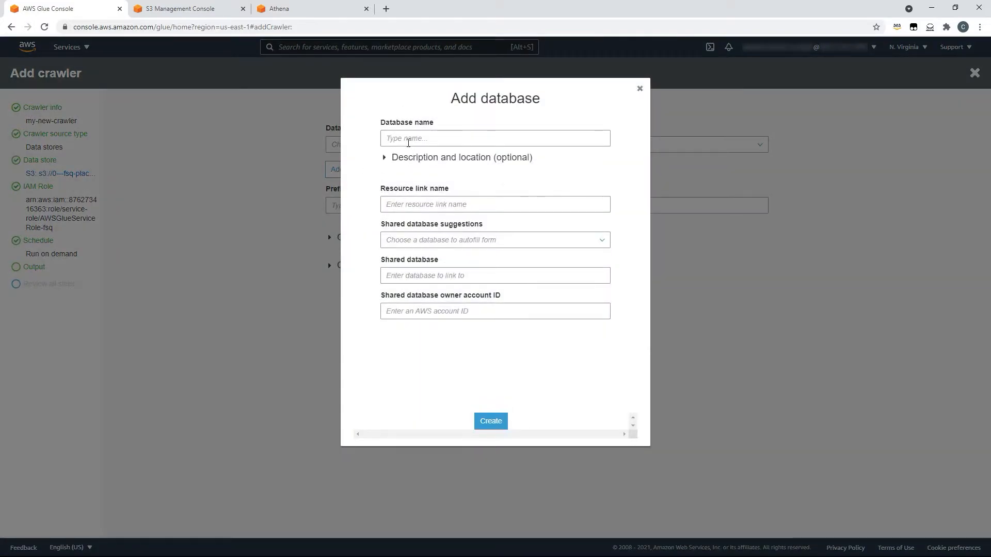
{"action": "left_click", "coordinate": [407, 142]}
{"action": "type", "text": "fsq-data"}
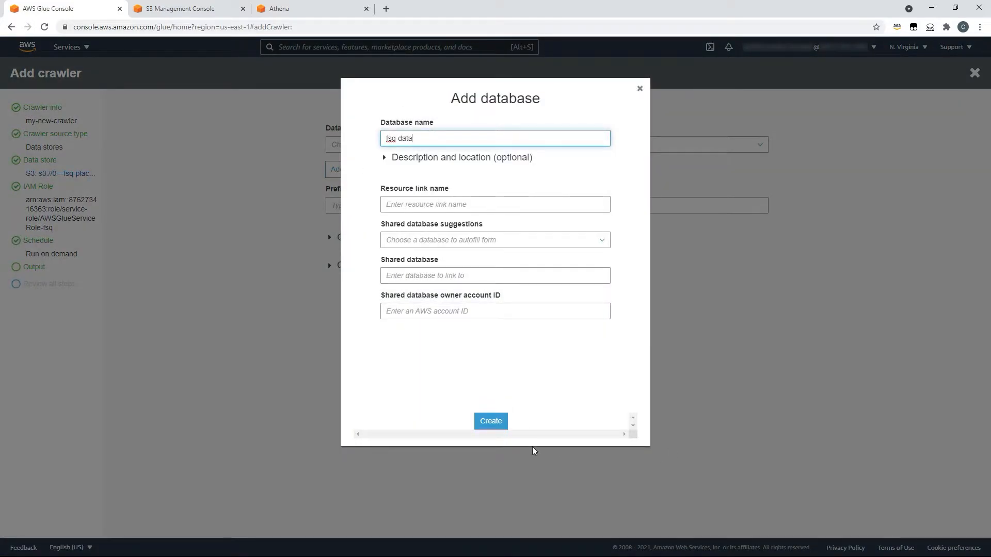
{"action": "left_click", "coordinate": [491, 421]}
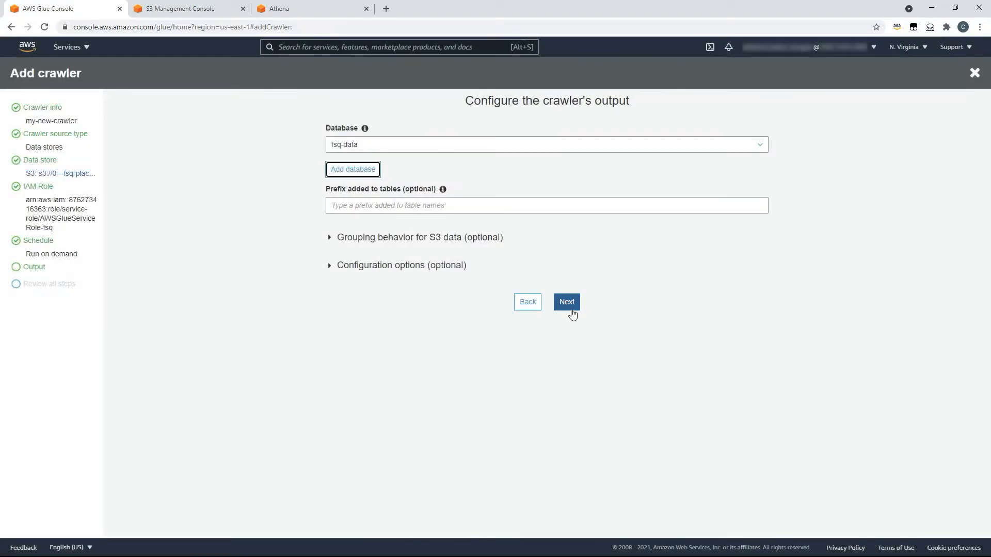
{"action": "left_click", "coordinate": [566, 302]}
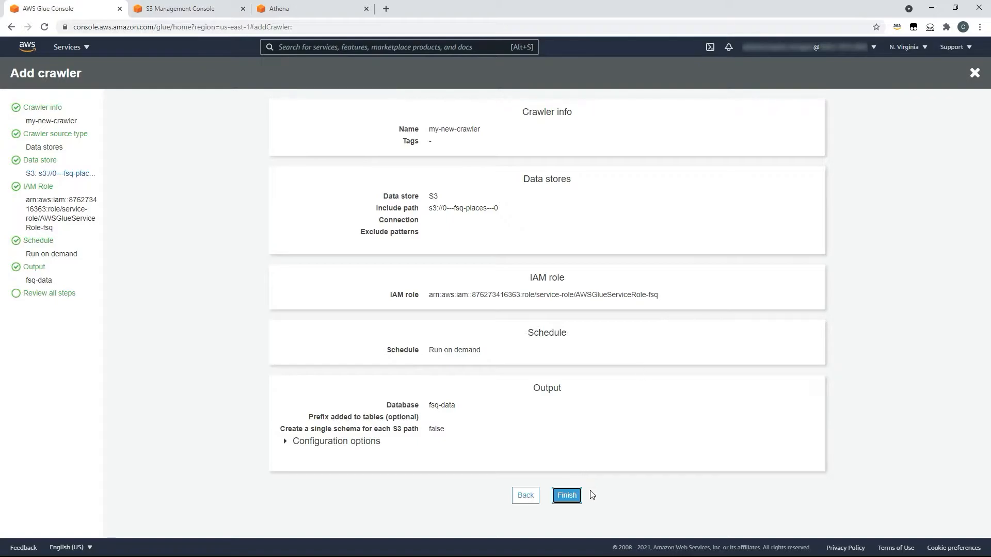
Step: Finish creating my-new-crawler and run it from the list of crawlers
{"action": "left_click", "coordinate": [573, 500]}
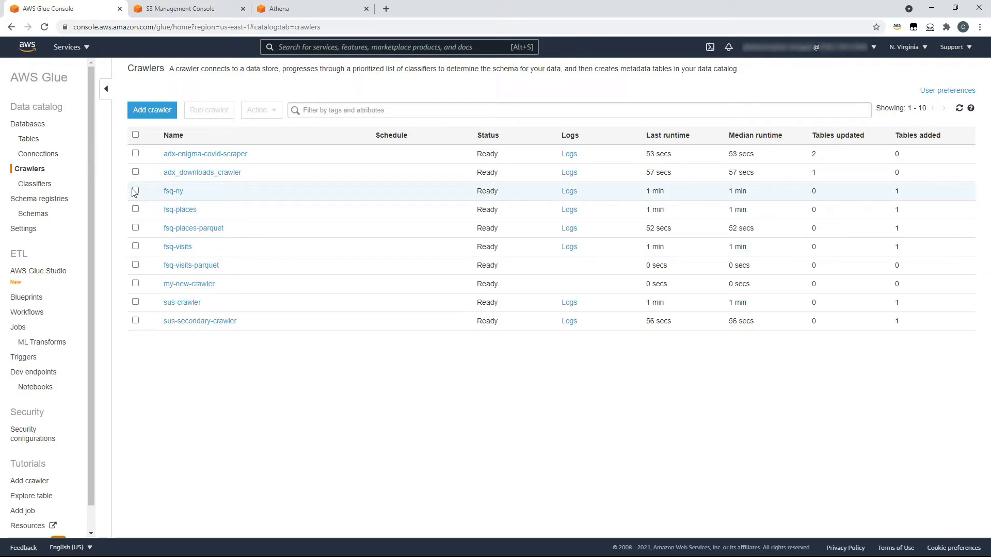
{"action": "left_click", "coordinate": [135, 283]}
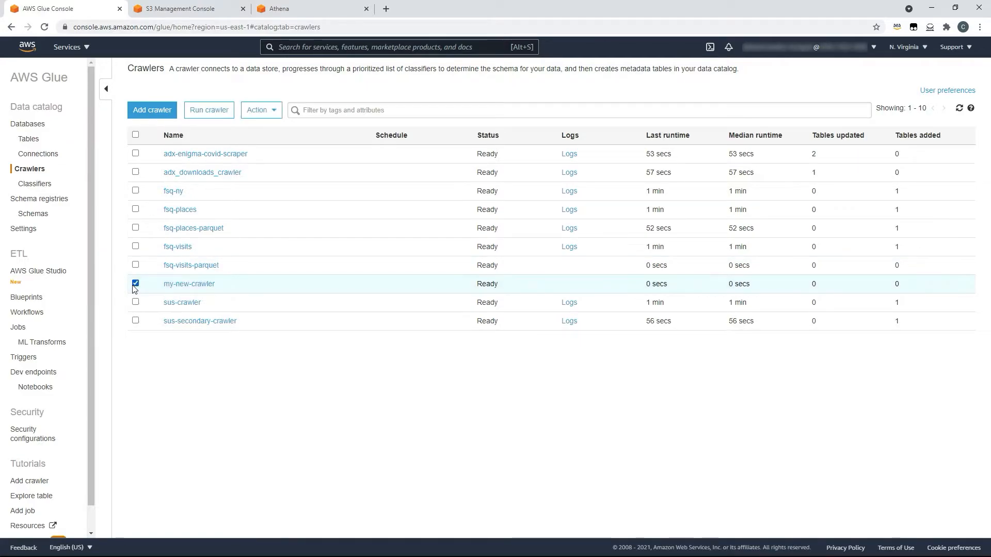
{"action": "left_click", "coordinate": [209, 111]}
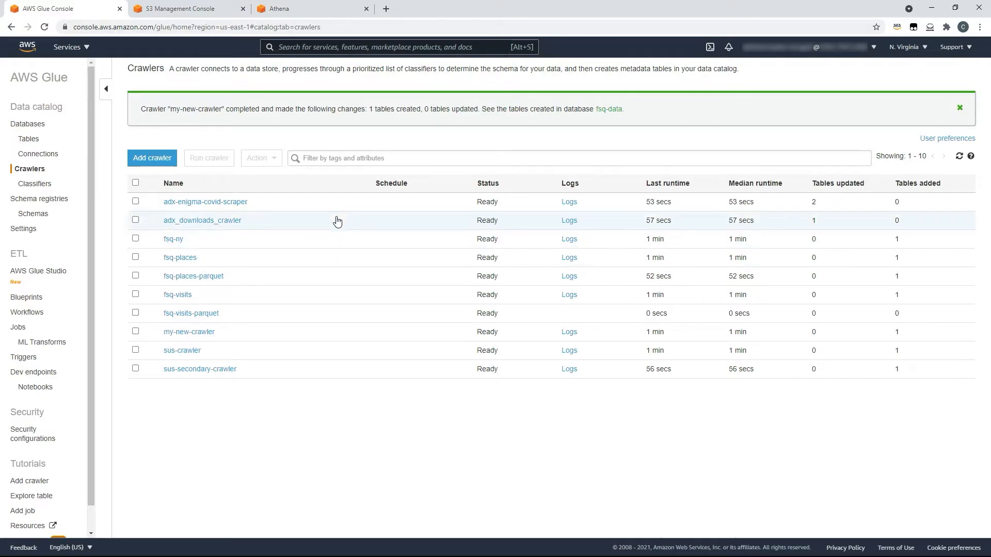
Step: Switch to Athena, show the columns of the 0___fsq_places___0 table and run the count(*) query on it
{"action": "left_click", "coordinate": [326, 10]}
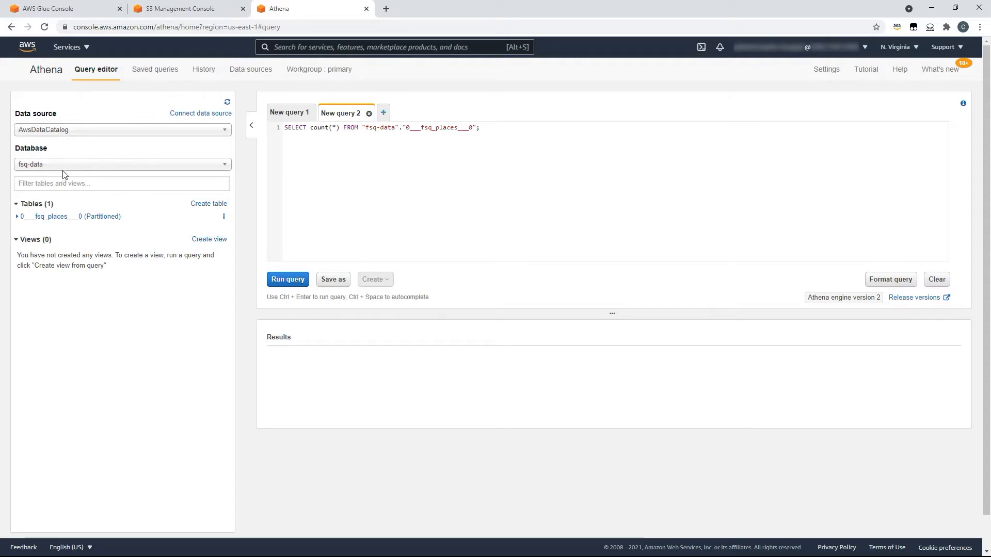
{"action": "left_click", "coordinate": [18, 221]}
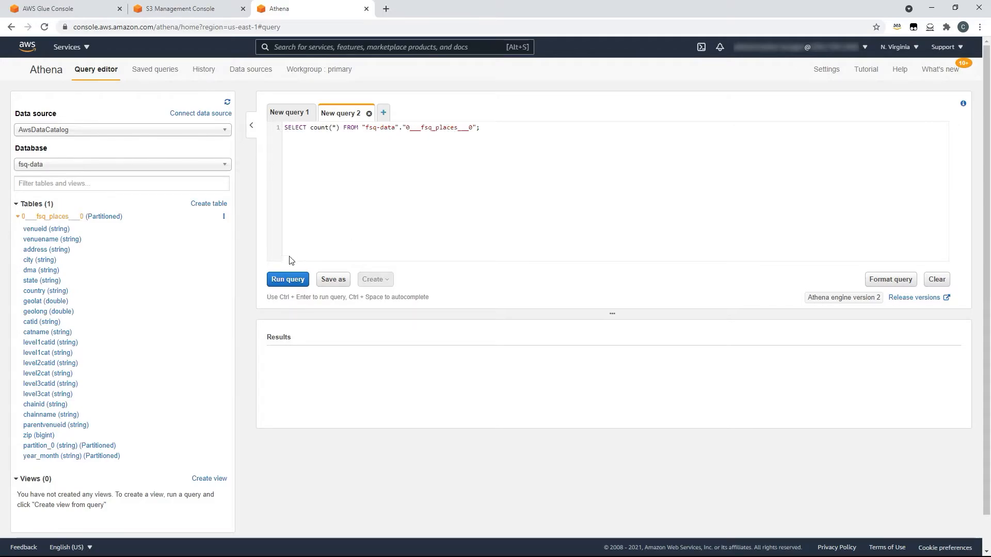
{"action": "left_click", "coordinate": [288, 279]}
Step: Run the distinct(catname) query on the 0___fsq_places___0 table and review the results of both queries
{"action": "left_click", "coordinate": [290, 113]}
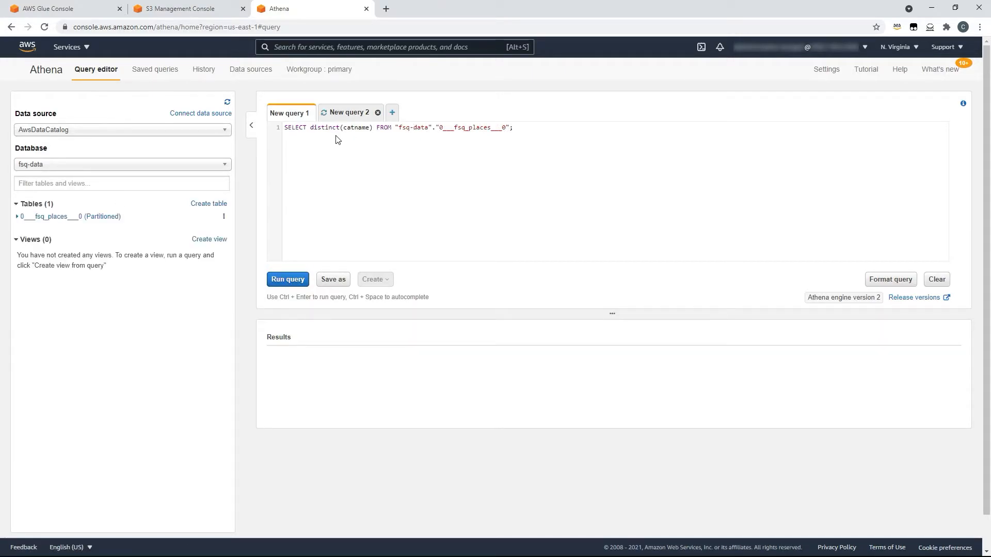
{"action": "left_click", "coordinate": [297, 279]}
{"action": "left_click", "coordinate": [358, 112]}
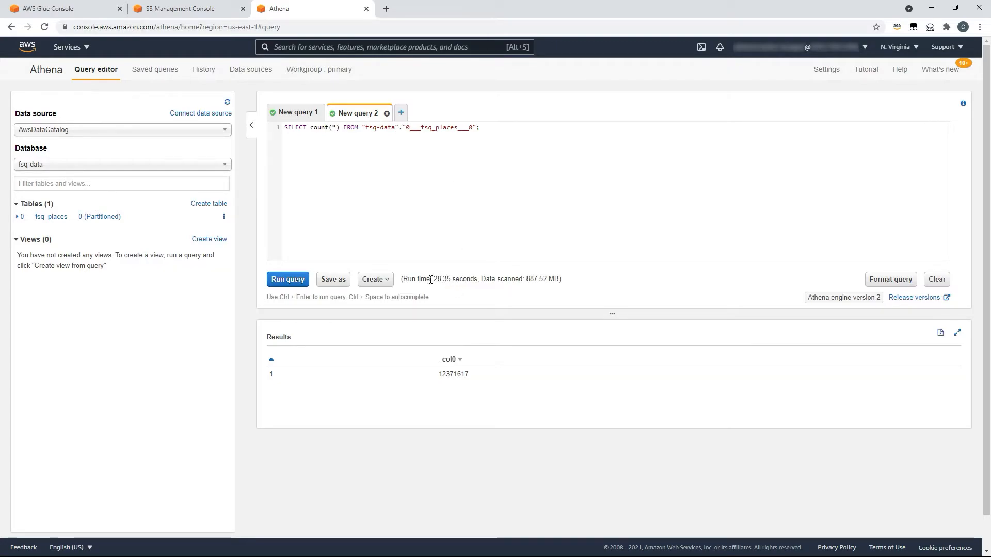
{"action": "left_click", "coordinate": [295, 112]}
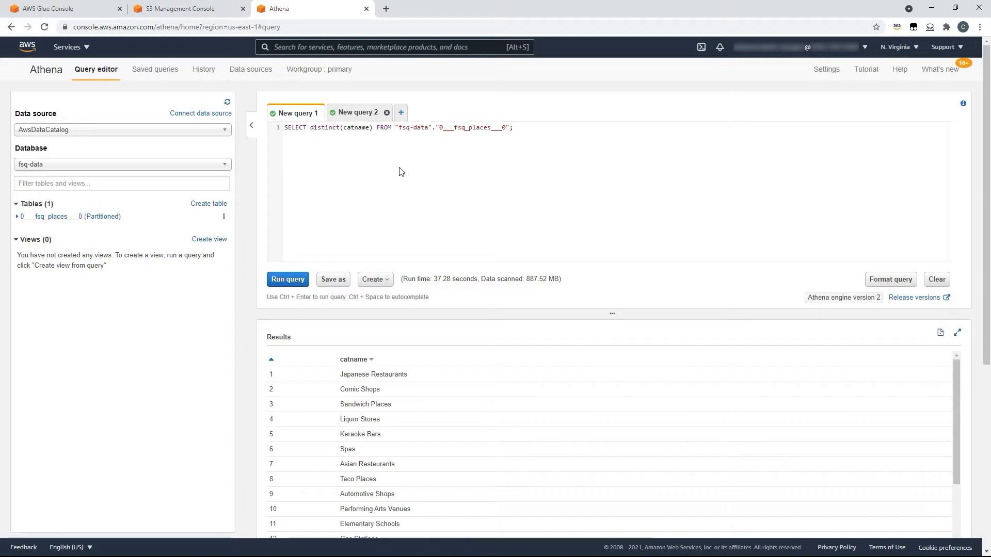
Step: Switch to the AWS Glue console and add a job named mynewjob with the IAM role AWSGlueServiceRole-fsq
{"action": "left_click", "coordinate": [83, 14]}
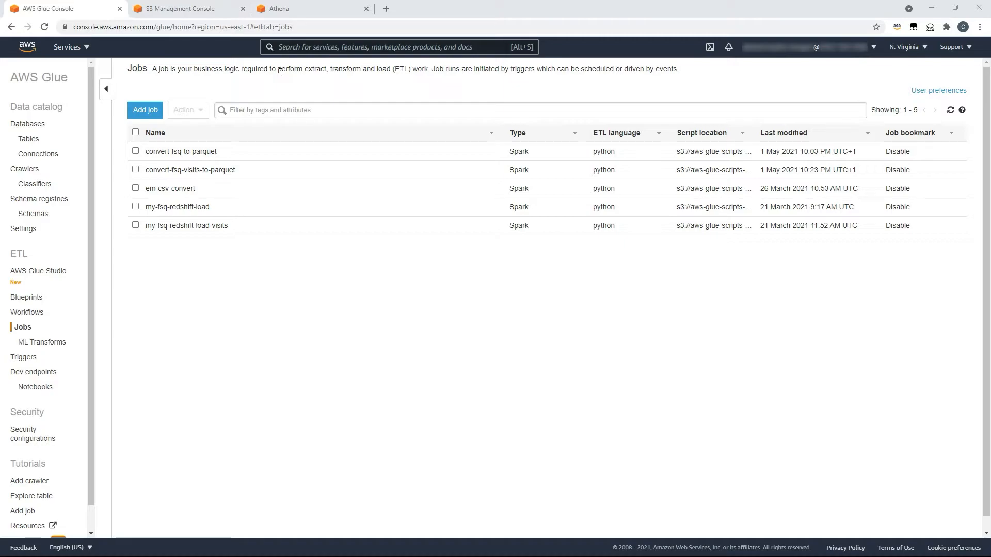
{"action": "left_click", "coordinate": [146, 111]}
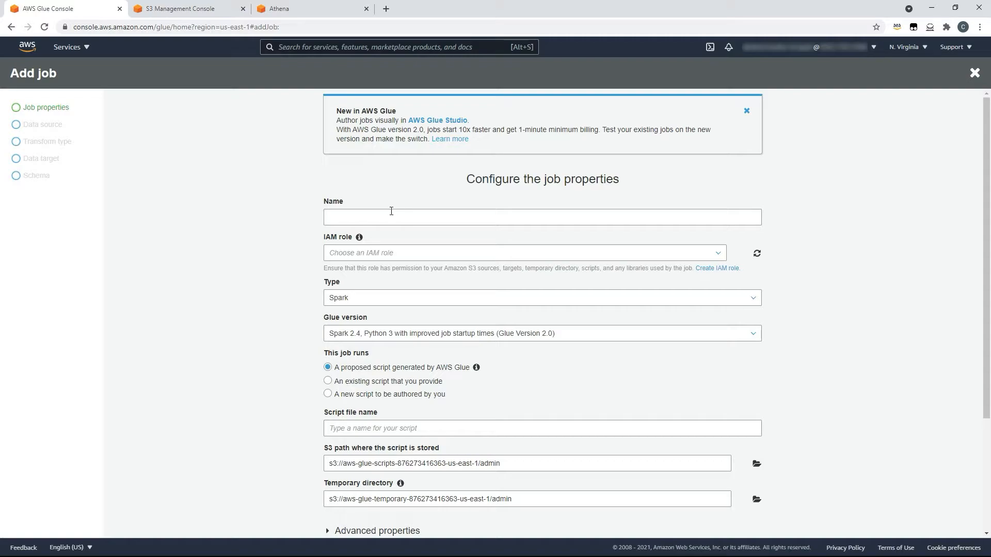
{"action": "left_click", "coordinate": [390, 212]}
{"action": "type", "text": "mynewjob"}
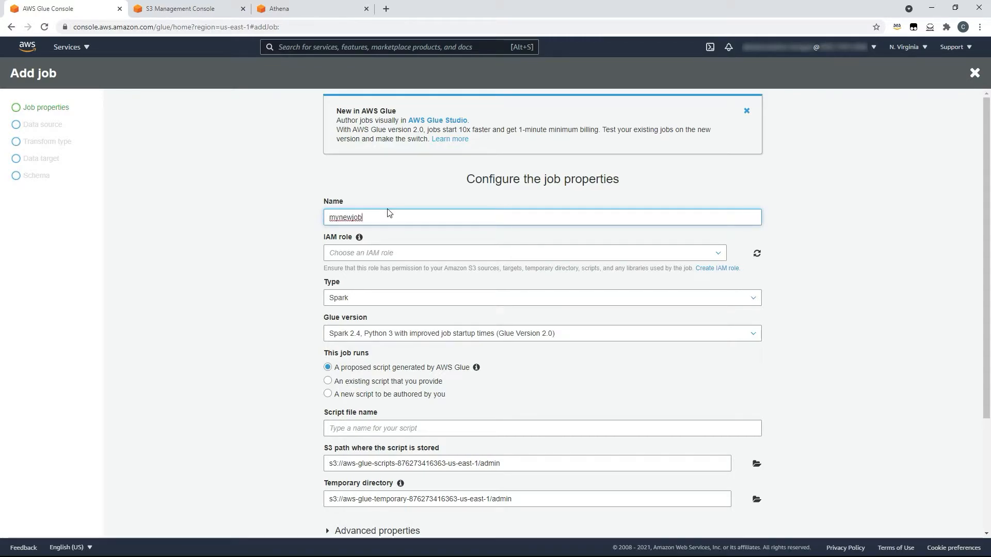
{"action": "left_click", "coordinate": [419, 253]}
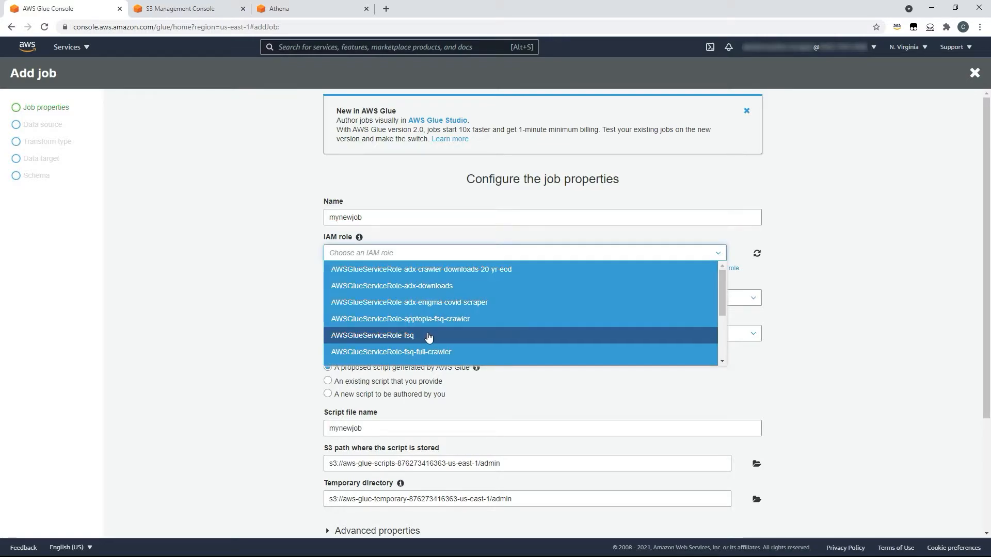
{"action": "left_click", "coordinate": [427, 336]}
{"action": "left_click", "coordinate": [228, 316]}
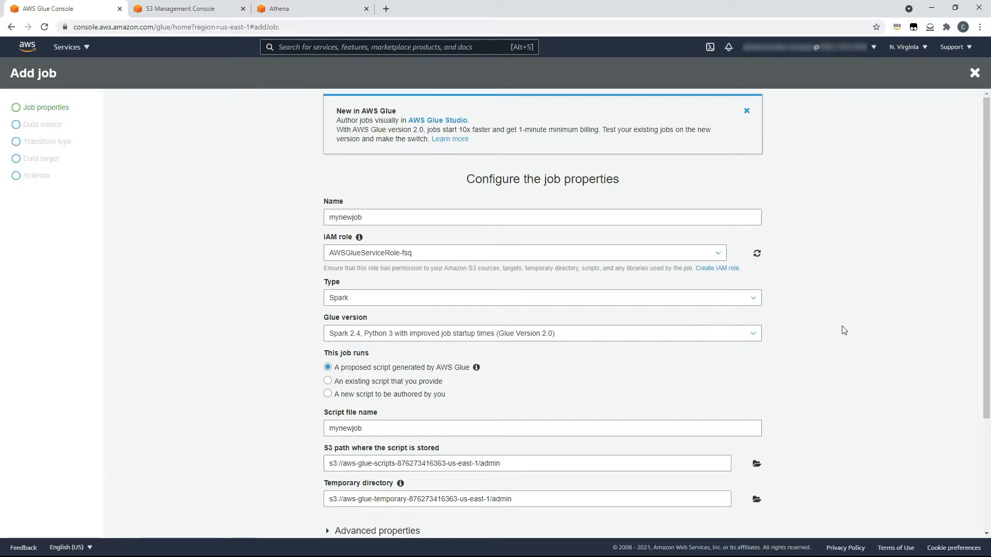
Step: Review the remaining job properties, keep the Spark type and the script proposed by AWS Glue, and continue to the data source
{"action": "scroll", "coordinate": [826, 322], "scroll_direction": "down", "scroll_amount": 1}
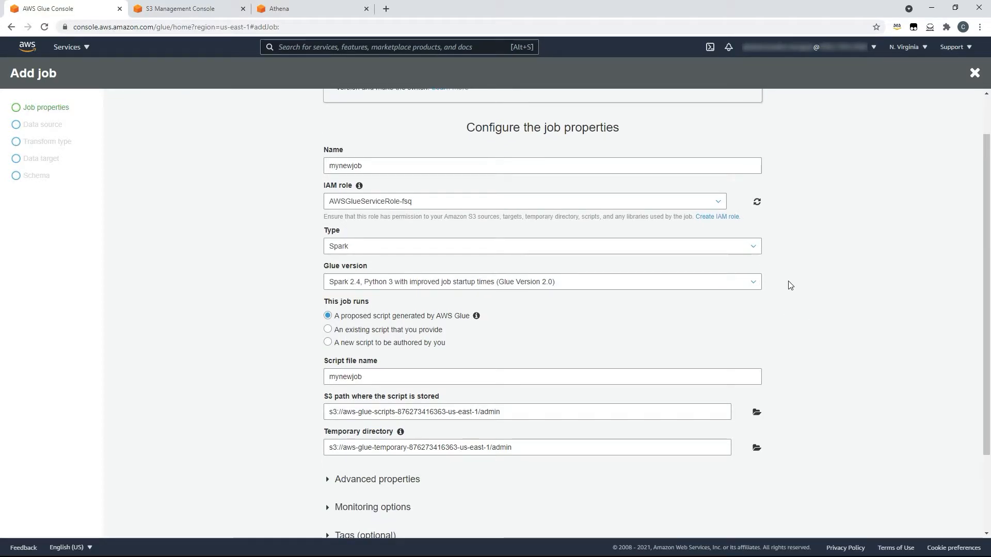
{"action": "scroll", "coordinate": [795, 259], "scroll_direction": "down", "scroll_amount": 1}
{"action": "left_click", "coordinate": [749, 196]}
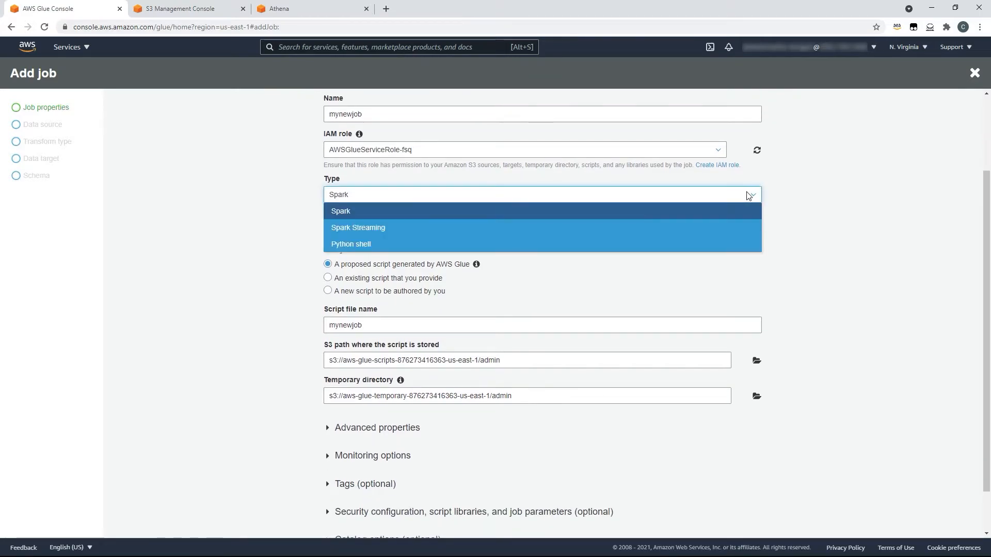
{"action": "left_click", "coordinate": [748, 196]}
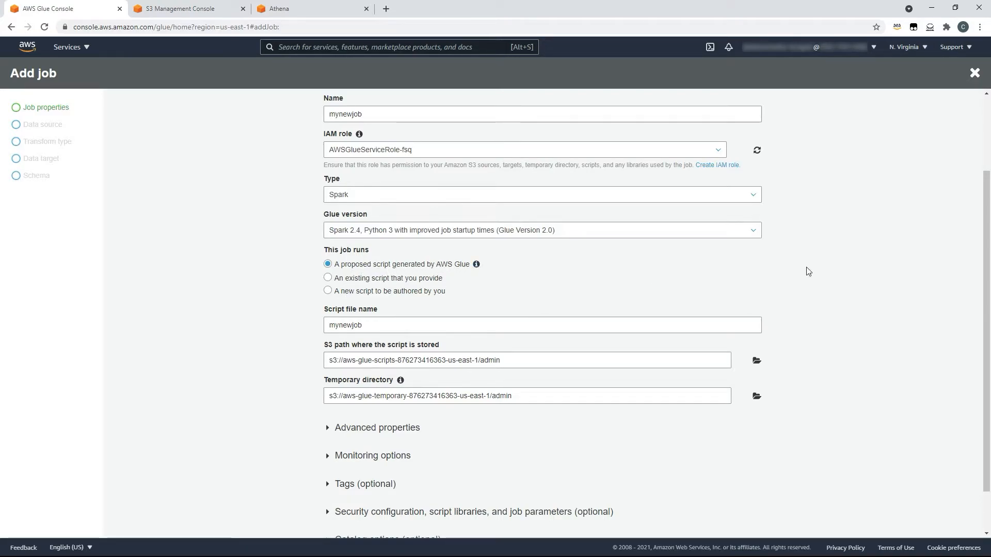
{"action": "scroll", "coordinate": [692, 301], "scroll_direction": "down", "scroll_amount": 1}
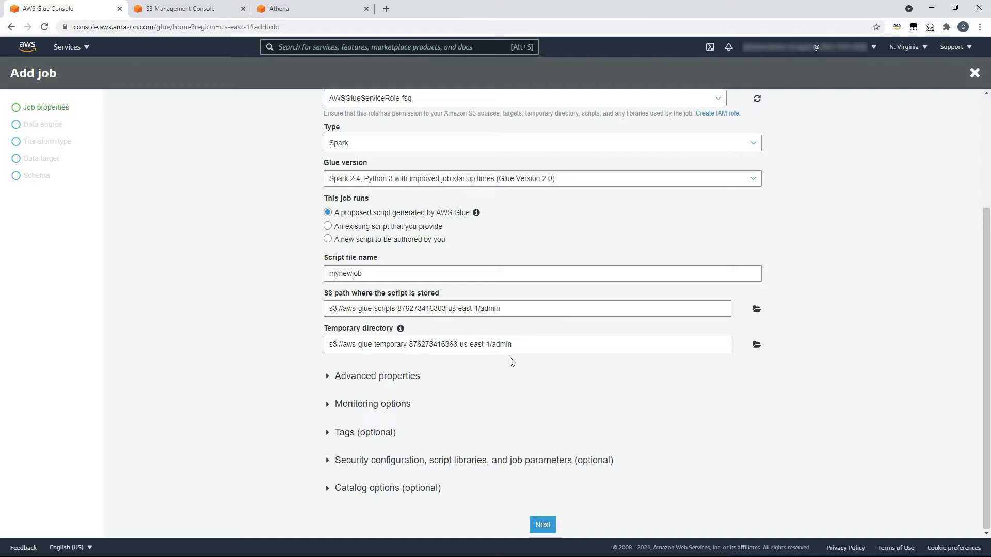
{"action": "left_click", "coordinate": [543, 527]}
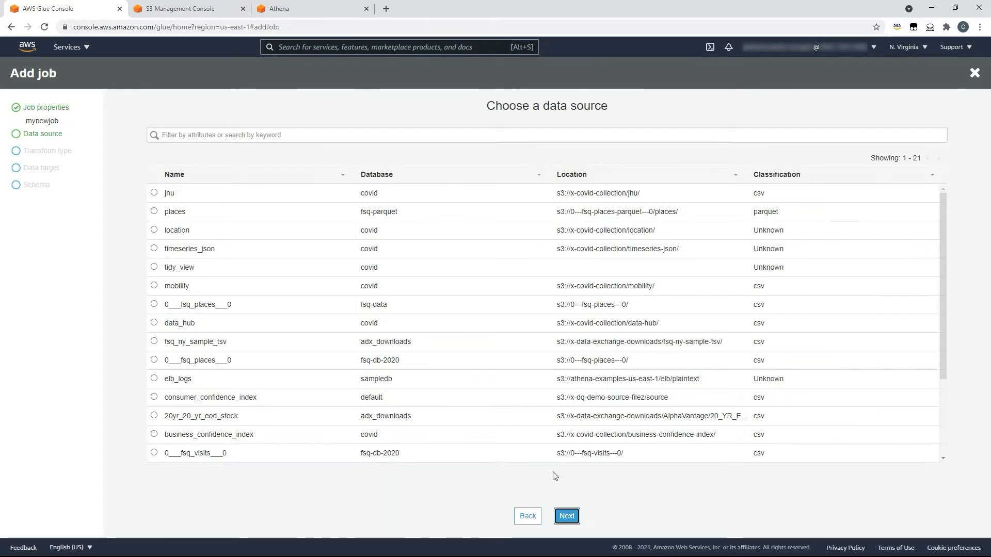
Step: Choose the 0___fsq_places___0 table of the fsq-data database as the data source and accept the Change schema transform
{"action": "left_click", "coordinate": [153, 304]}
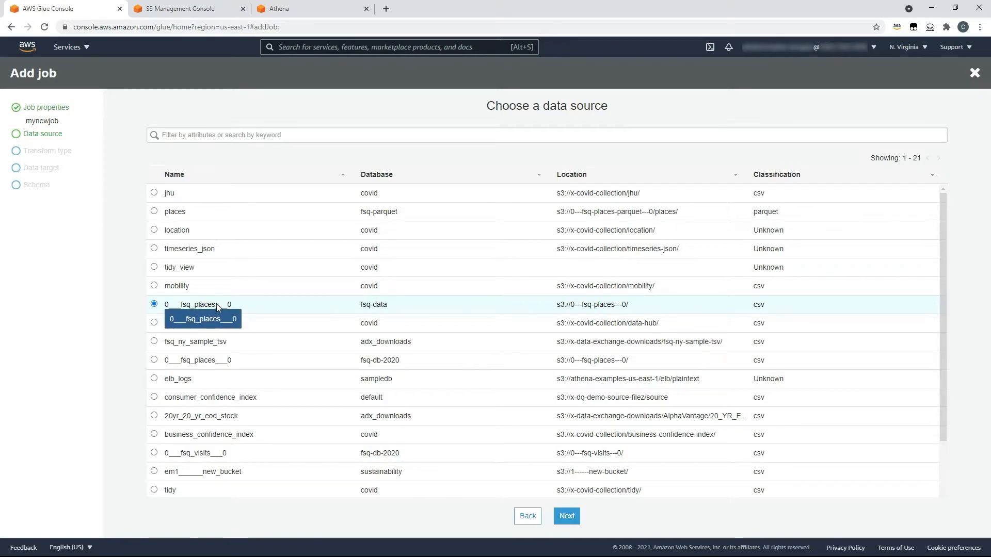
{"action": "left_click", "coordinate": [567, 516]}
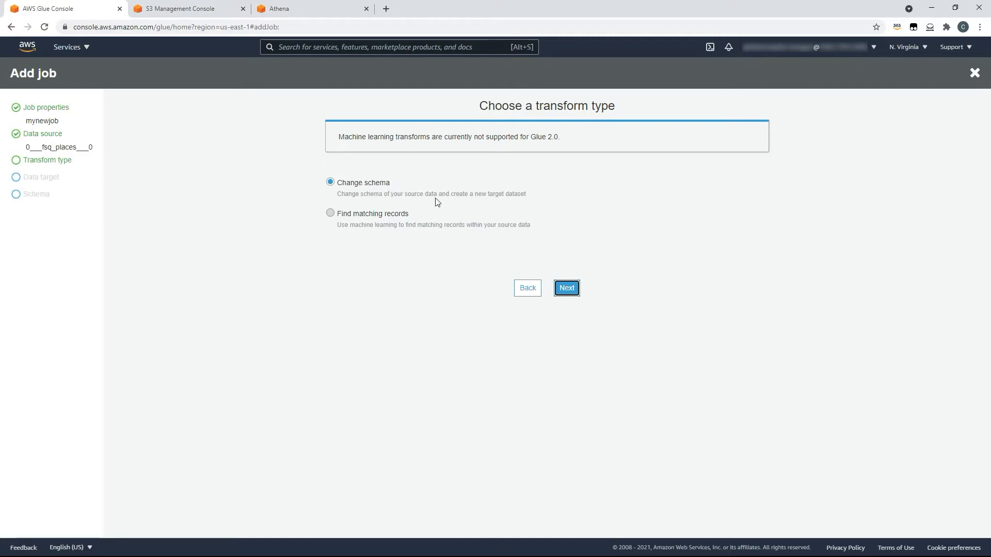
{"action": "left_click", "coordinate": [567, 288]}
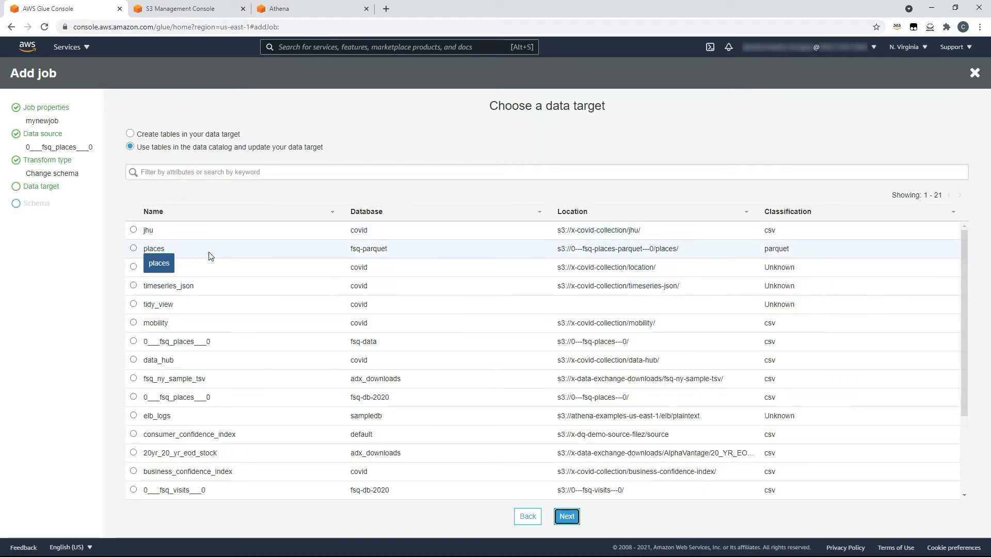
Step: Set the data target to create tables in Amazon S3 in Parquet format with the target path s3://0---fsq-places-parquet---0
{"action": "left_click", "coordinate": [130, 134]}
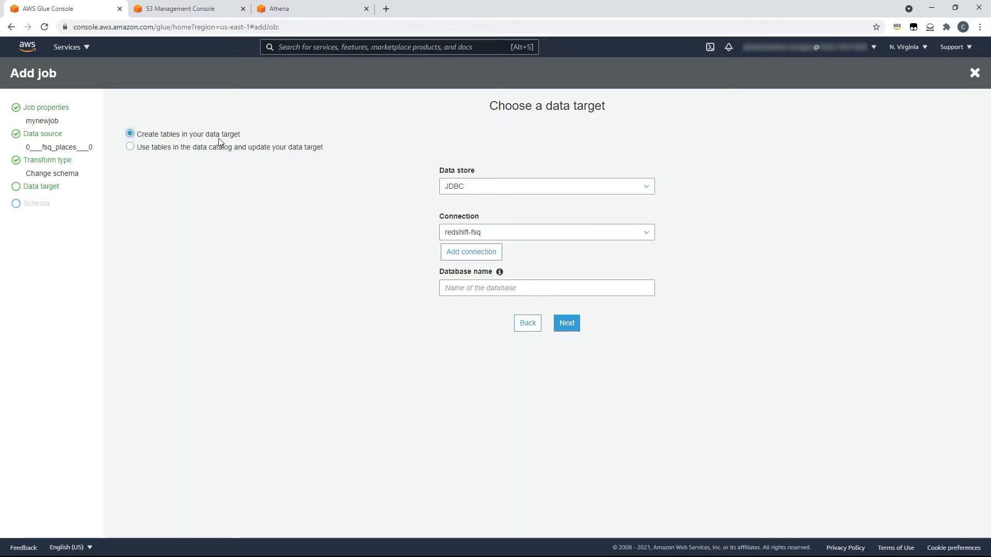
{"action": "left_click", "coordinate": [493, 186]}
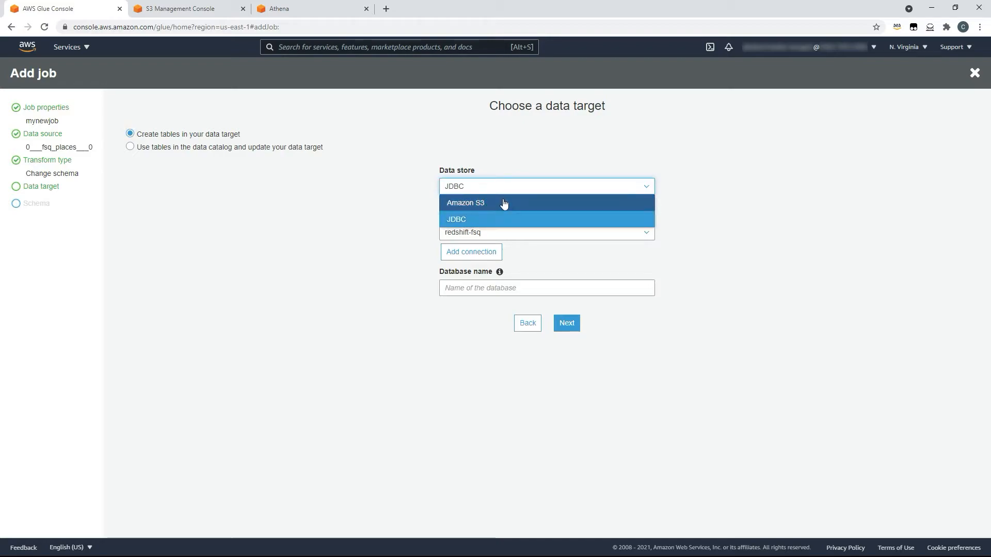
{"action": "left_click", "coordinate": [504, 203]}
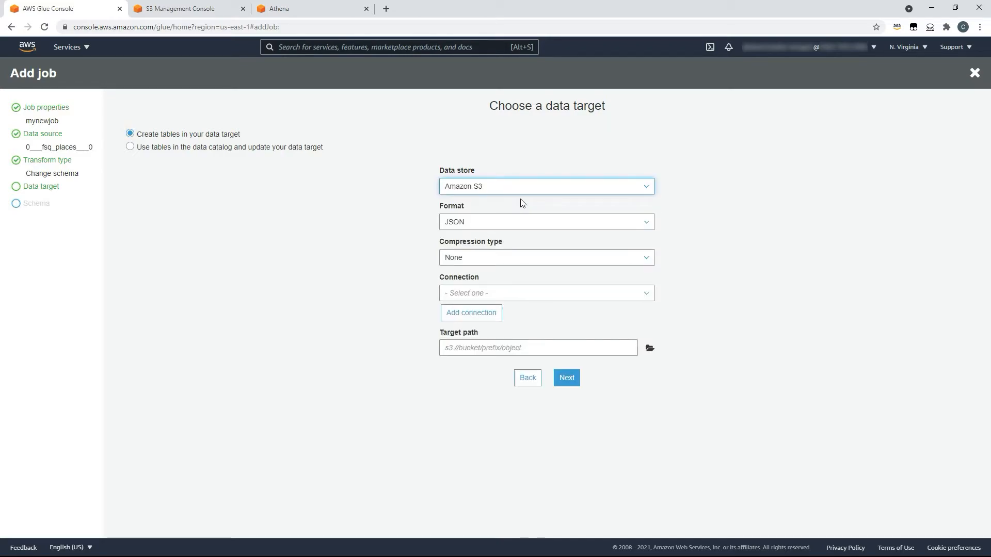
{"action": "left_click", "coordinate": [557, 223]}
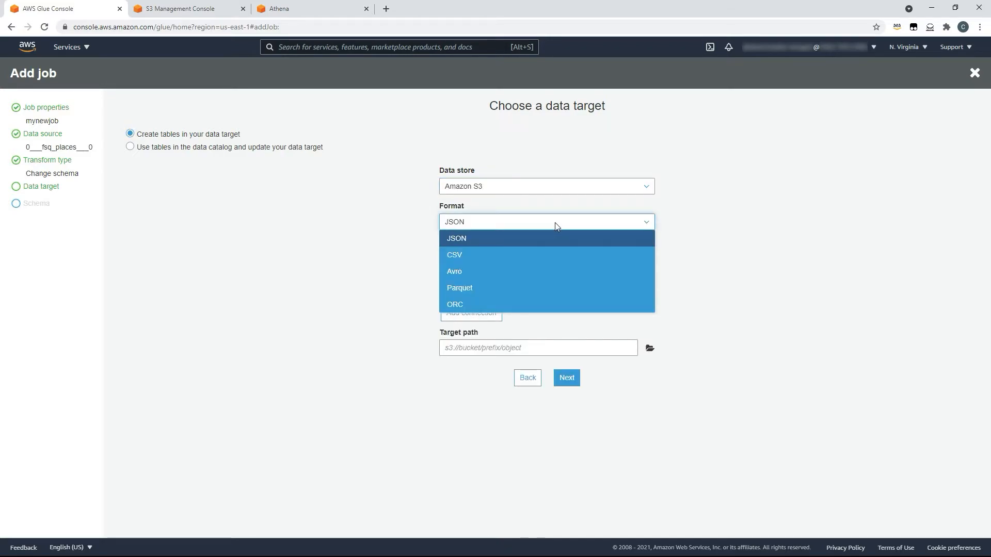
{"action": "left_click", "coordinate": [537, 288]}
{"action": "left_click", "coordinate": [648, 313]}
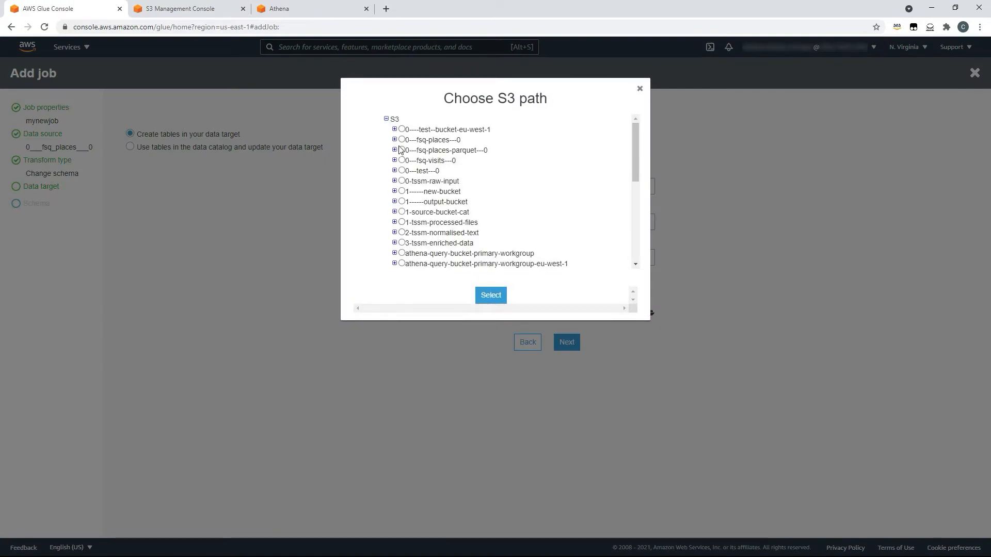
{"action": "left_click", "coordinate": [491, 295]}
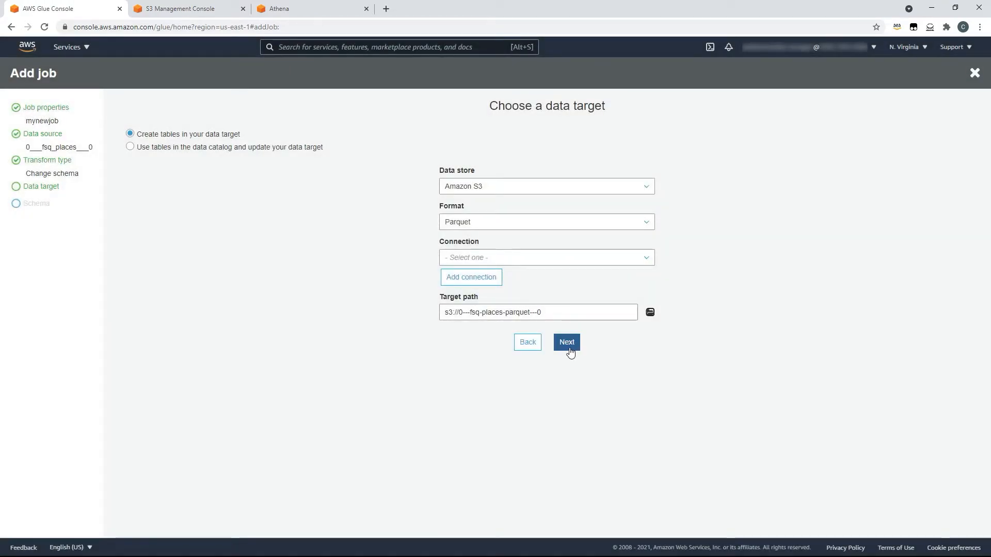
Step: Continue to the output schema, review the proposed column mappings and save the job
{"action": "left_click", "coordinate": [568, 344]}
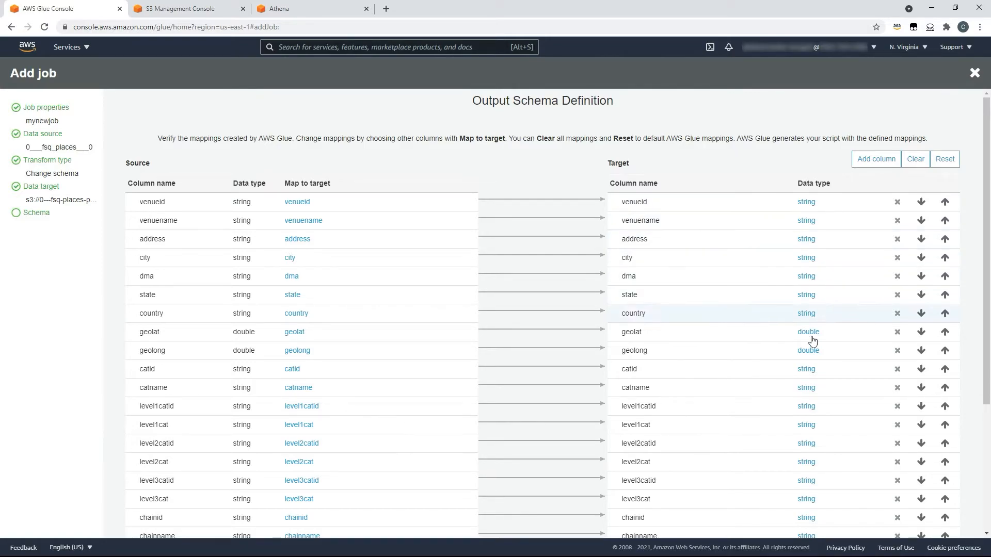
{"action": "scroll", "coordinate": [701, 411], "scroll_direction": "down", "scroll_amount": 4}
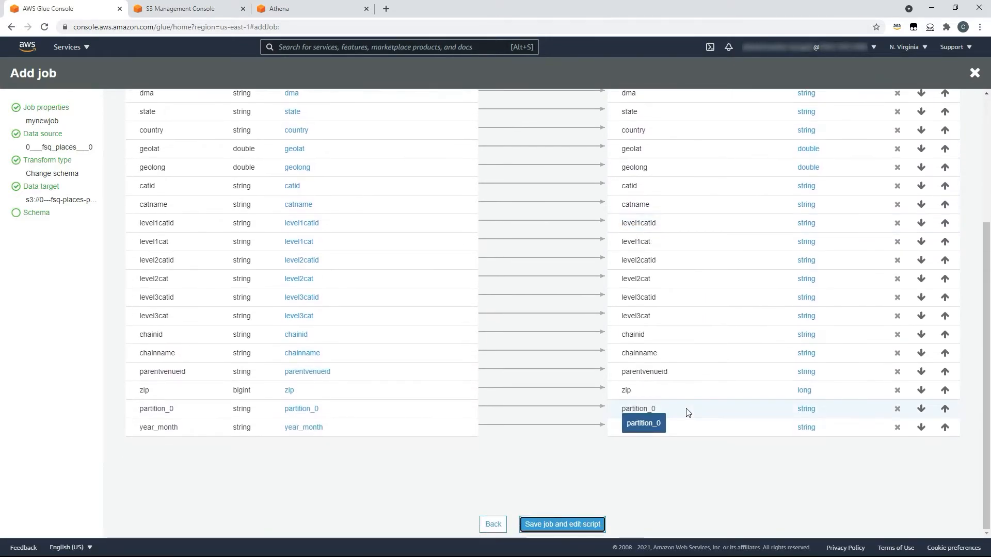
{"action": "left_click", "coordinate": [567, 524]}
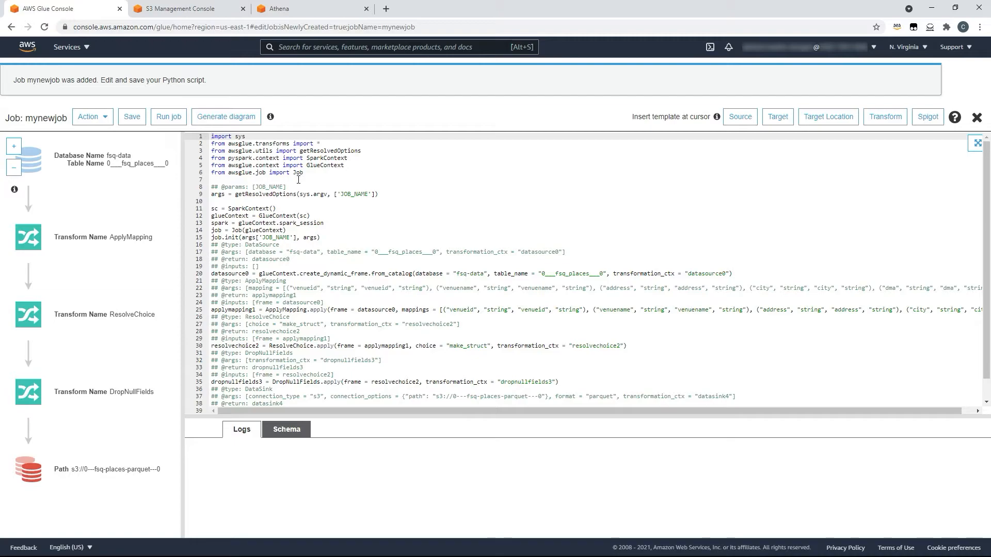
Step: Run mynewjob with its default parameters and show its run history in the list of jobs
{"action": "left_click", "coordinate": [170, 120]}
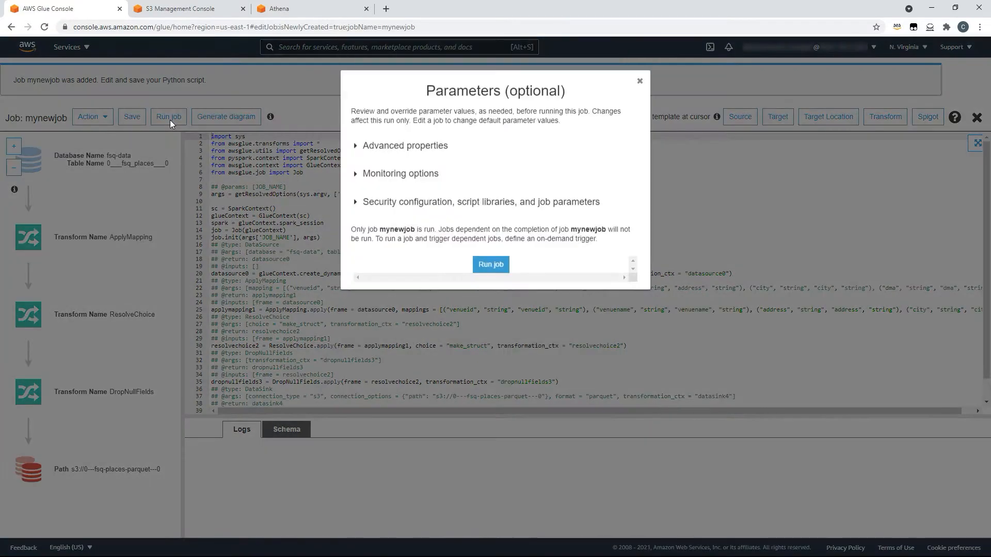
{"action": "left_click", "coordinate": [491, 272]}
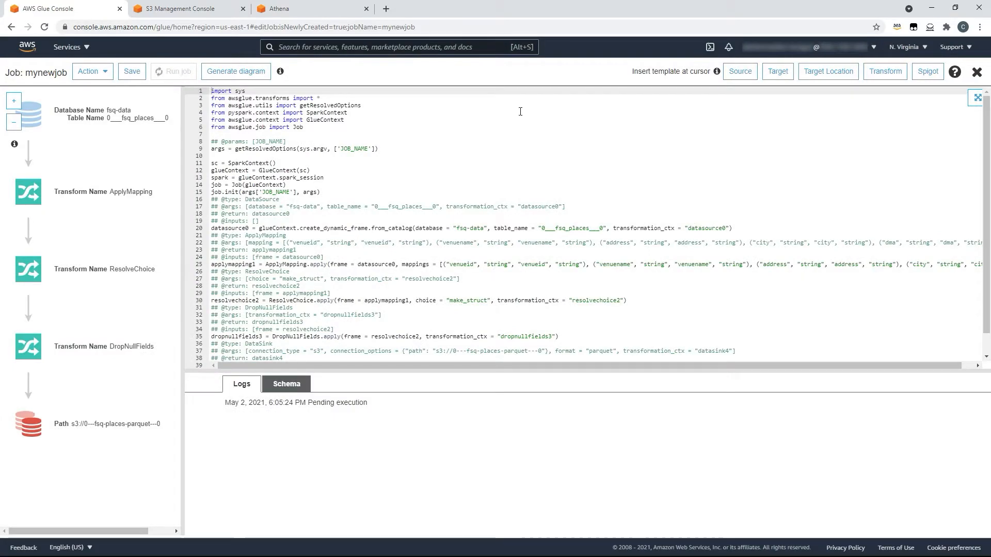
{"action": "left_click", "coordinate": [978, 73]}
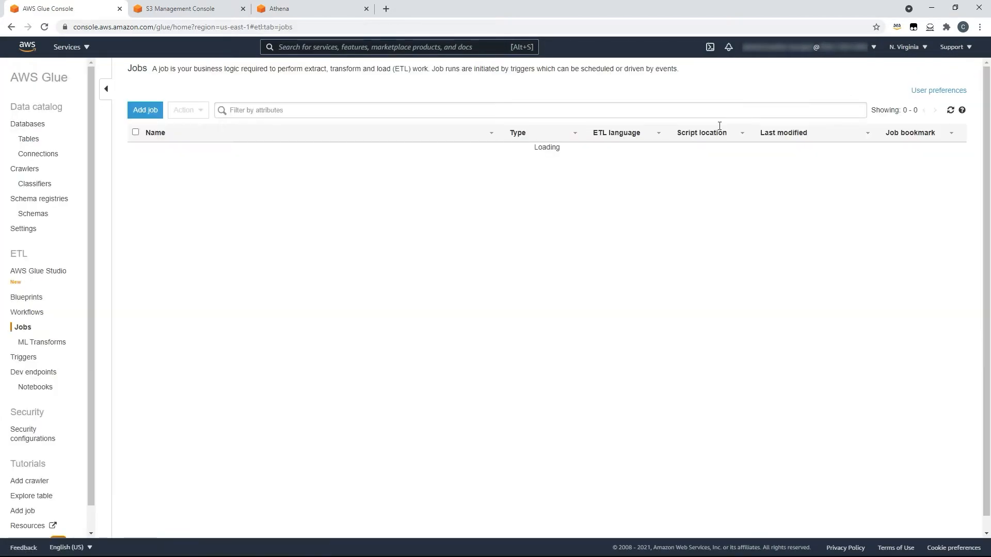
{"action": "left_click", "coordinate": [149, 245]}
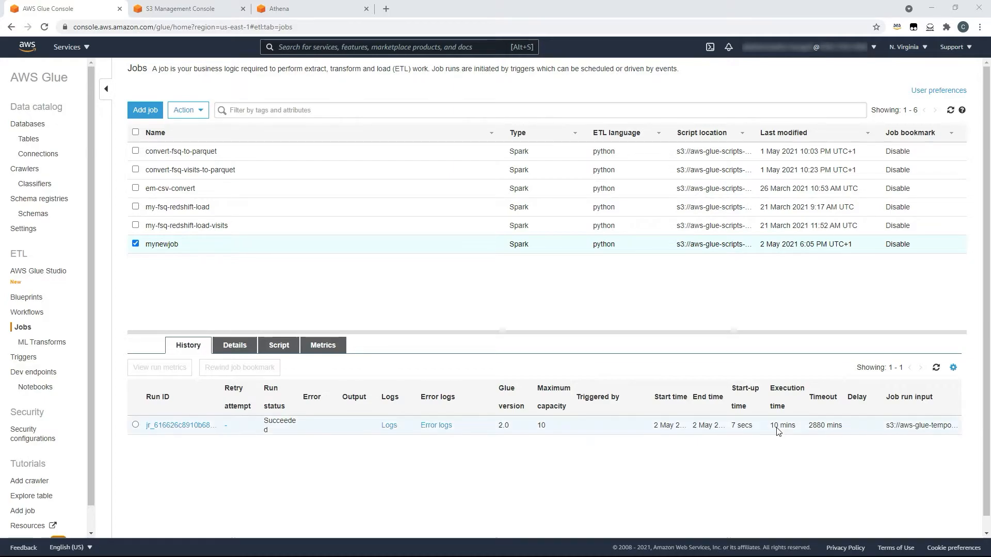
Step: Switch to Athena, change the distinct(catname) query to the 0___fsq_places_parquet___0 table and run it
{"action": "left_click", "coordinate": [311, 14]}
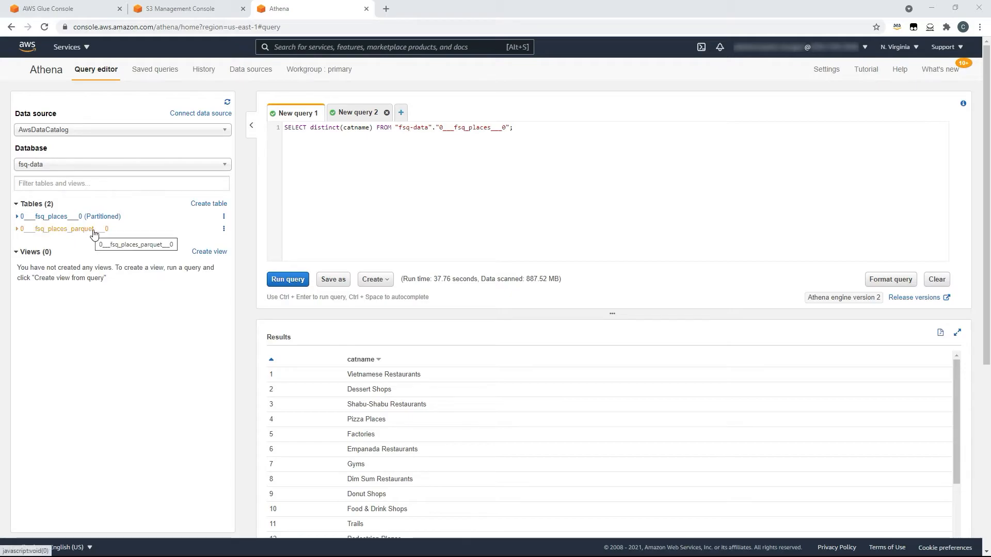
{"action": "left_click", "coordinate": [494, 127]}
{"action": "type", "text": "_parquet"}
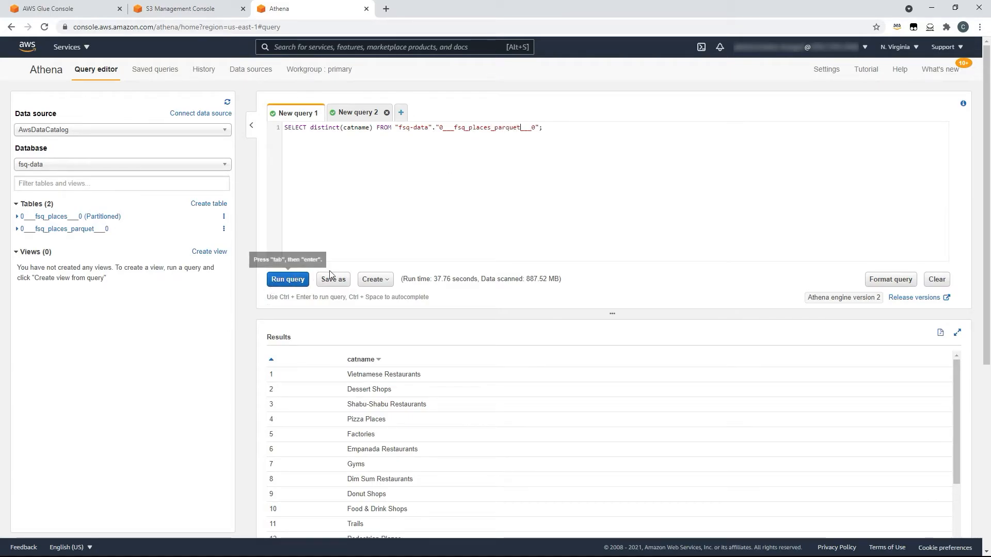
{"action": "left_click", "coordinate": [298, 286]}
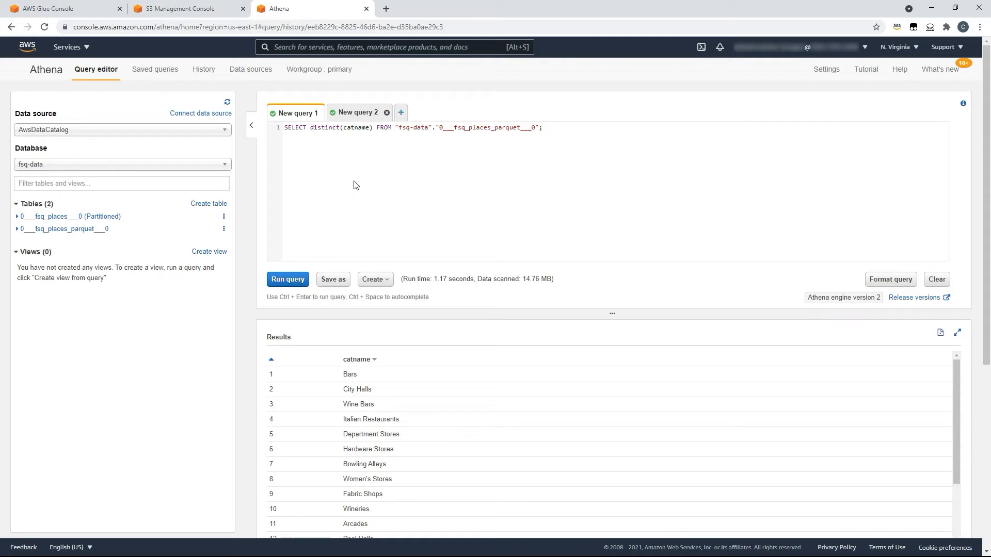
Step: Change the count(*) query to the 0___fsq_places_parquet___0 table and run it
{"action": "left_click", "coordinate": [357, 110]}
{"action": "left_click", "coordinate": [457, 145]}
{"action": "type", "text": "_parquet___0\";"}
{"action": "left_click", "coordinate": [298, 283]}
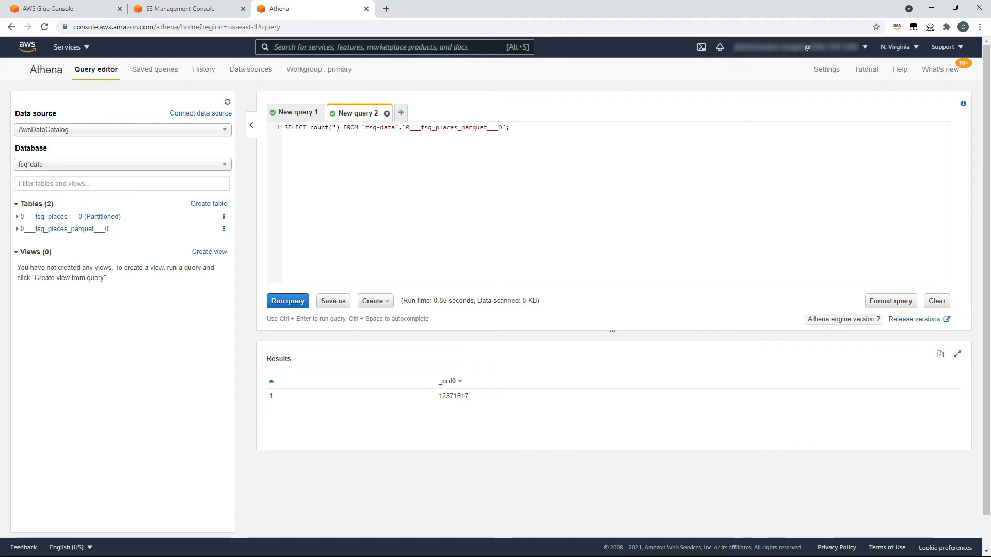
Step: In a new query, create the view major_markets from 0___fsq_places_parquet___0, counting 'Hardware Stores' as cat_count by state, catname and chainname, ordered by state and cat_count DESC
{"action": "left_click", "coordinate": [401, 113]}
{"action": "key", "text": "ctrl+a"}
{"action": "key", "text": "Delete"}
{"action": "type", "text": "CREATE VIEW major_markets AS  SELECT state, catname, chainname, count(catname) as cat_count  FROM \"fsq-data\".\"0___fsq_places_parquet___0\"  WHERE catname = 'Hardware Stores'  GROUP BY state, catname, chainname  ORDER BY state, cat_count DESC;"}
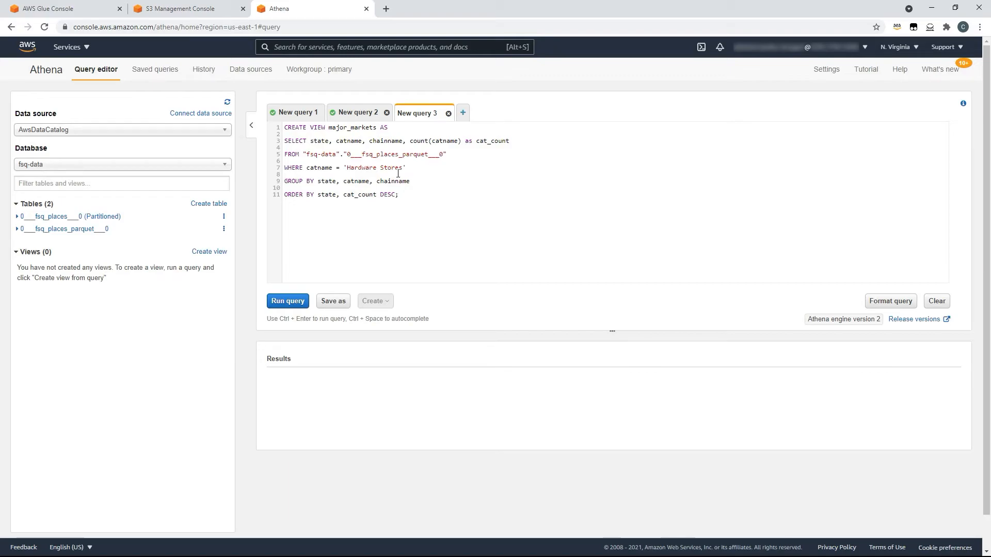
{"action": "left_click", "coordinate": [289, 303]}
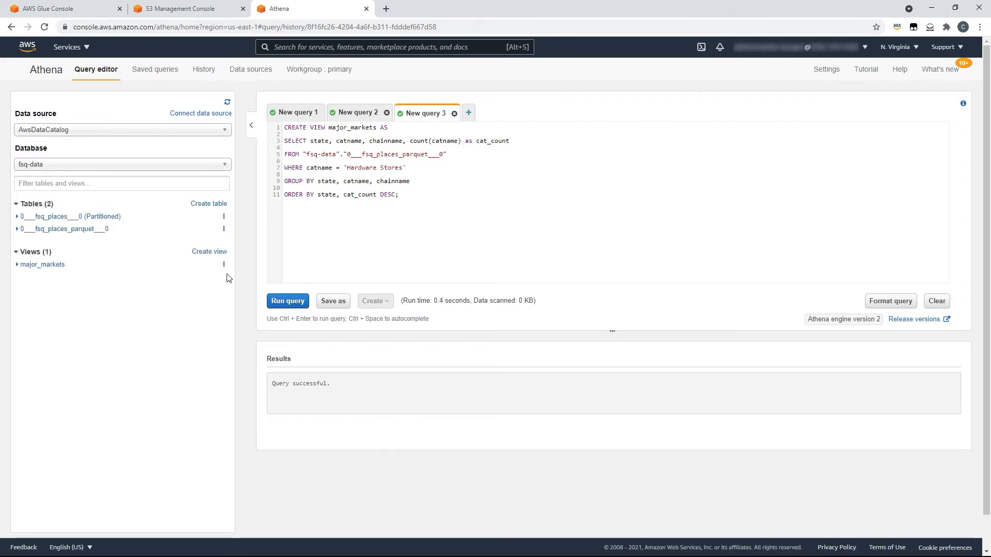
Step: Preview the first 10 rows of the major_markets view
{"action": "left_click", "coordinate": [224, 264]}
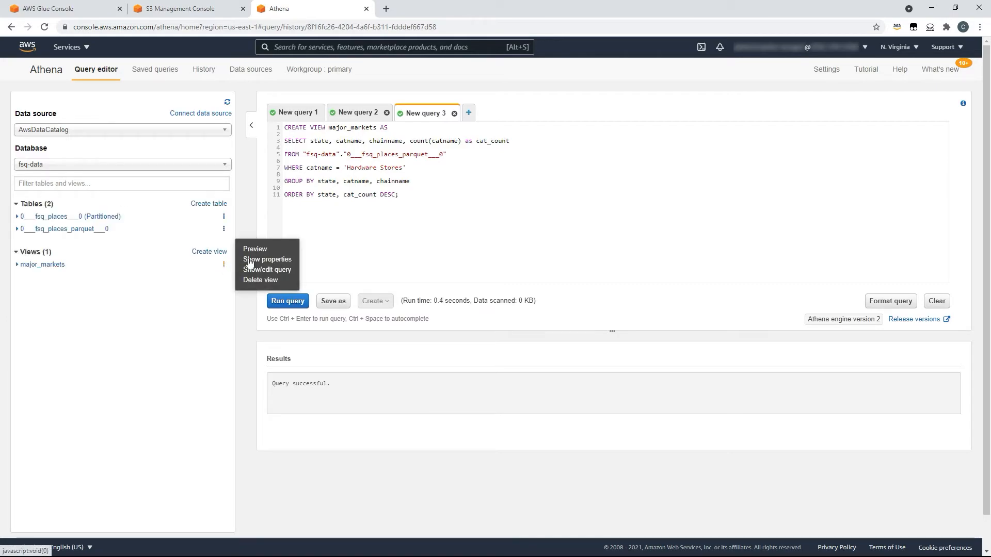
{"action": "left_click", "coordinate": [258, 249]}
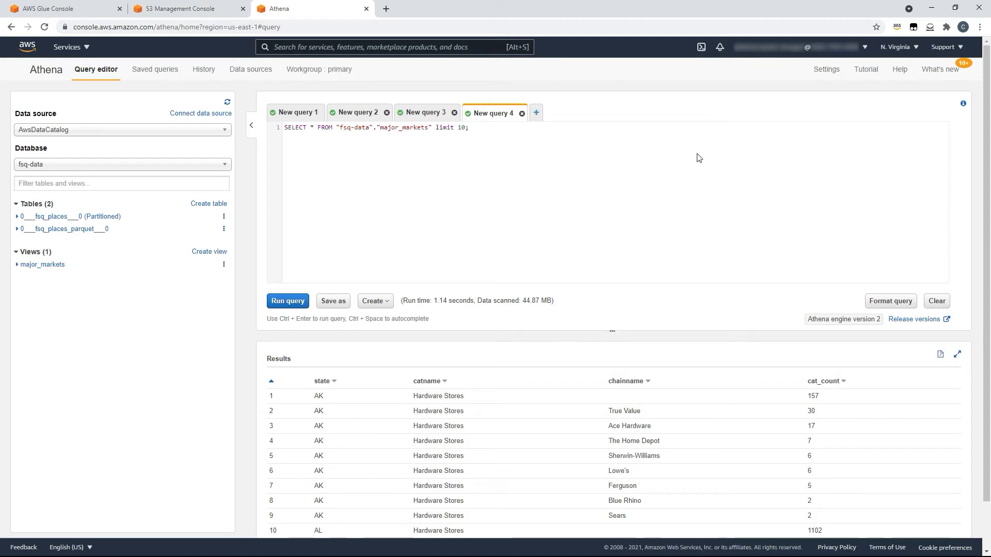
Step: In a new query, count venueid per distinct non-empty chainname in 0___fsq_places_parquet___0 where catname is 'Hardware Stores', ordered by count DESC, limit 100, and run it
{"action": "left_click", "coordinate": [536, 113]}
{"action": "key", "text": "ctrl+a"}
{"action": "key", "text": "Delete"}
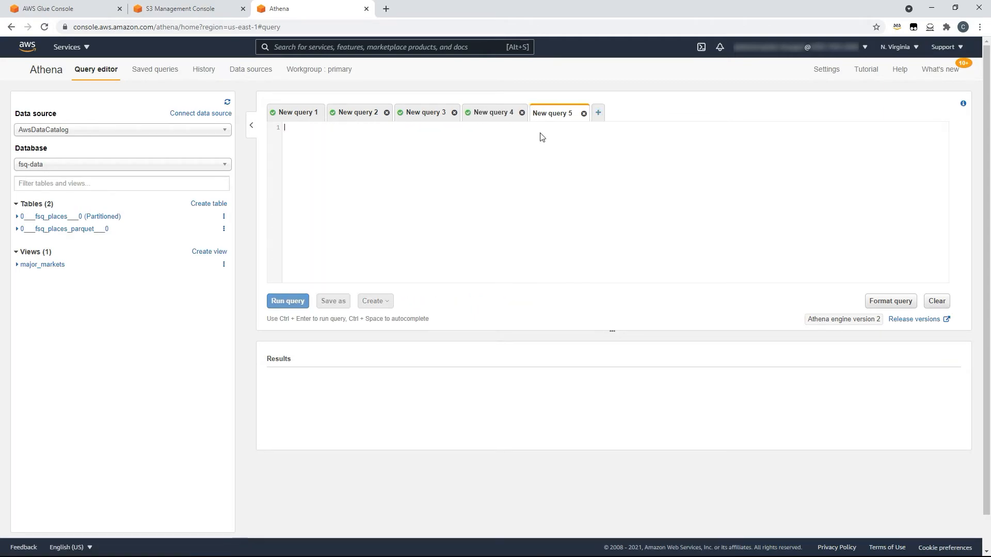
{"action": "type", "text": "select distinct(chainname), count(venueid) AS count from \"fsq-data\".\"0___fsq_places_parquet___0\" where chainname <> '' AND catname = 'Hardware Stores' group by chainname order by count DESC limit 100;"}
{"action": "left_click", "coordinate": [286, 302]}
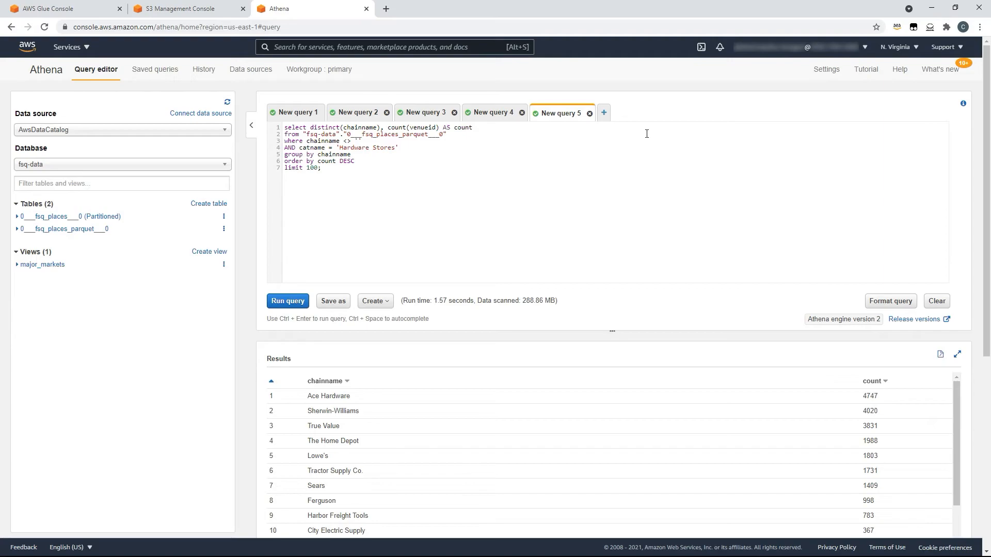
Step: In a new query, run select venueid, venuename, city, state, catname, zip, parentvenueid, geolat, geolong from 0___fsq_places_parquet___0 where chainname in ('Ace Hardware','Sherwin-Williams','Ferguson') order by state, city
{"action": "left_click", "coordinate": [604, 113]}
{"action": "key", "text": "ctrl+a"}
{"action": "key", "text": "Delete"}
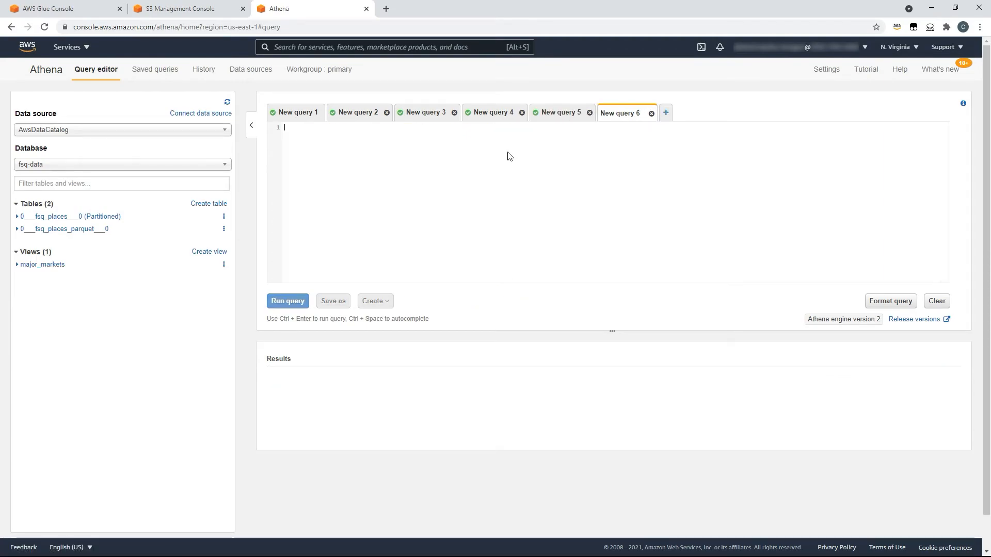
{"action": "type", "text": "select venueid, venuename, city, state, catname, zip, parentvenueid, geolat, geolong from \"0___fsq_places_parquet___0\" where chainname in 'Ace Hardware','Sherwin-Williams','Ferguson' order by state, city"}
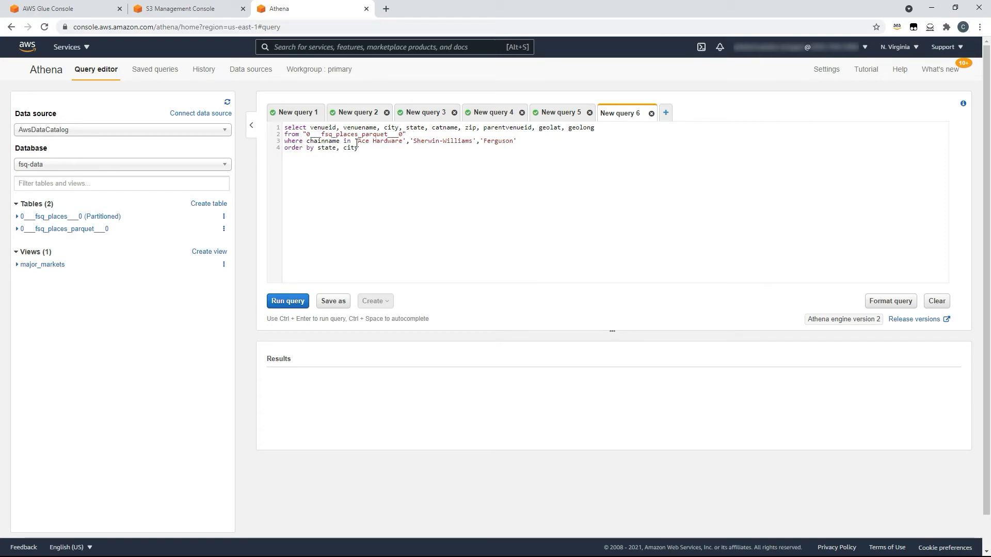
{"action": "type", "text": "("}
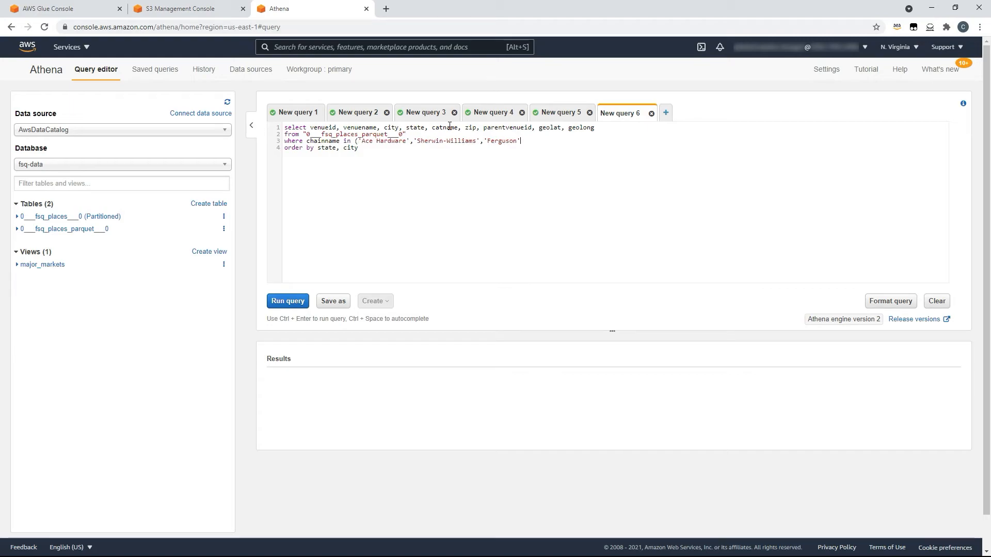
{"action": "type", "text": ")"}
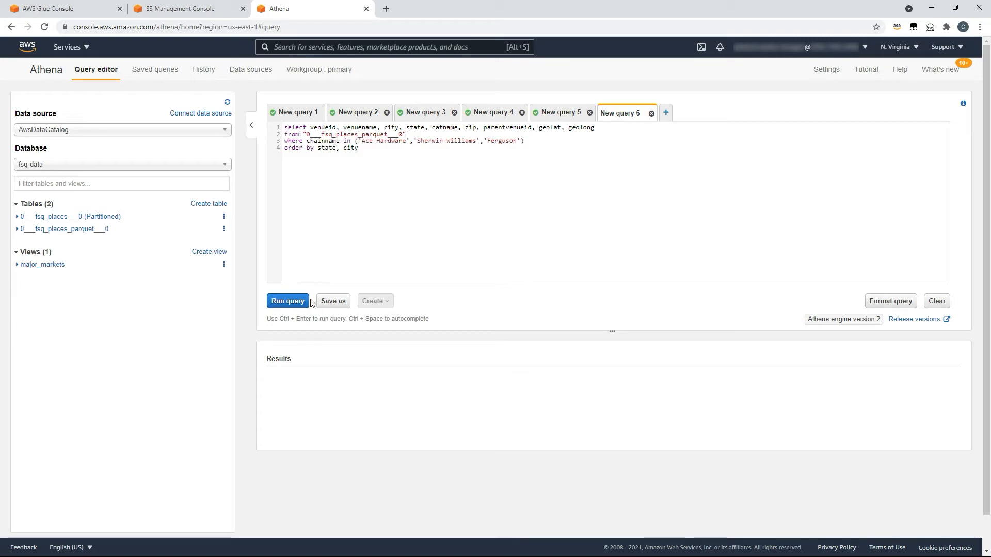
{"action": "left_click", "coordinate": [288, 301]}
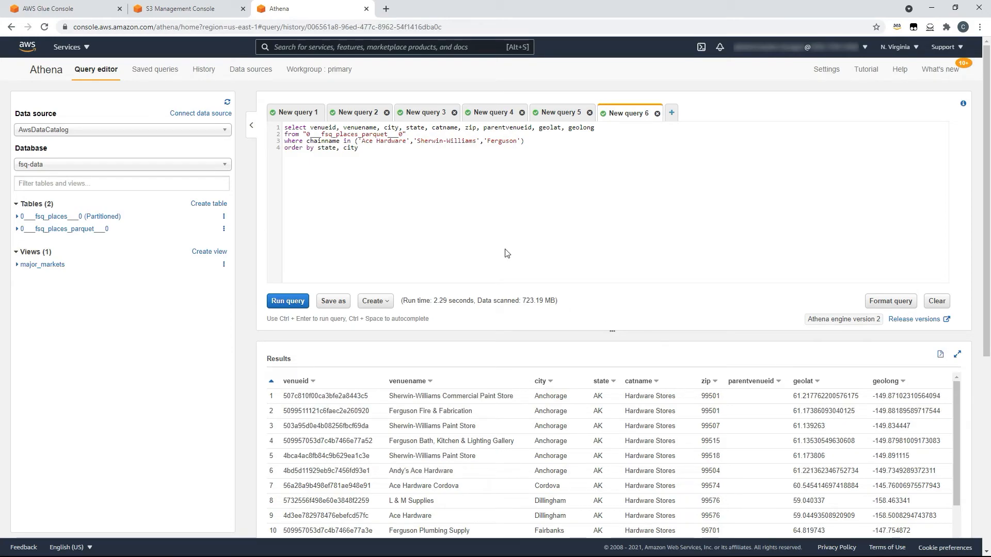
Step: Put "create view competitor_presence as" on its own line before the select statement and run it to create the view
{"action": "left_click", "coordinate": [286, 127]}
{"action": "type", "text": "create view competitor_presence as"}
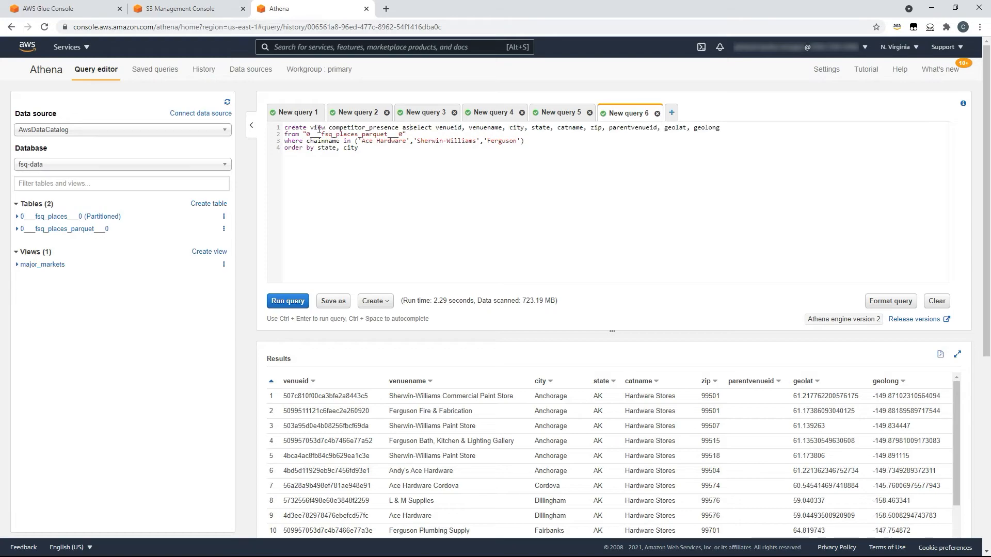
{"action": "key", "text": "Return"}
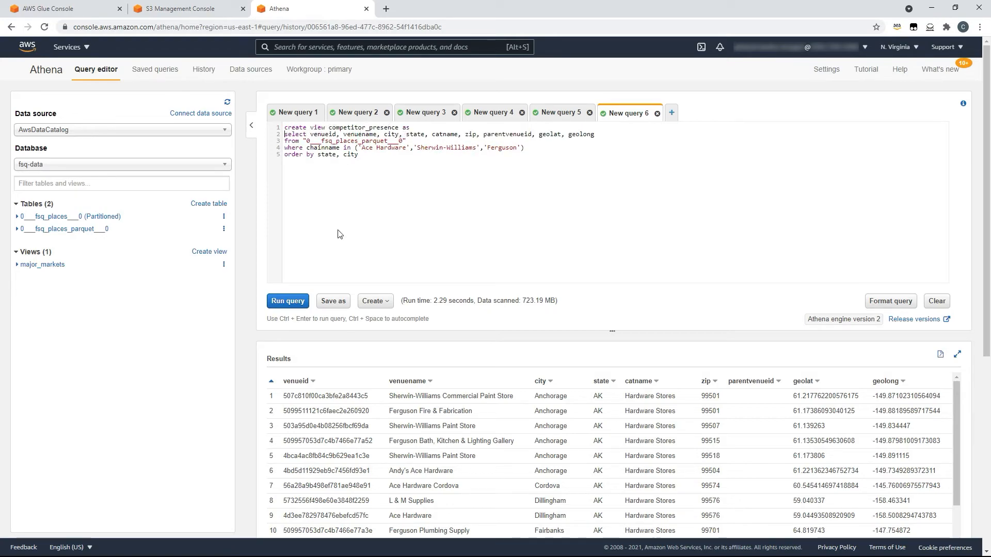
{"action": "left_click", "coordinate": [299, 303]}
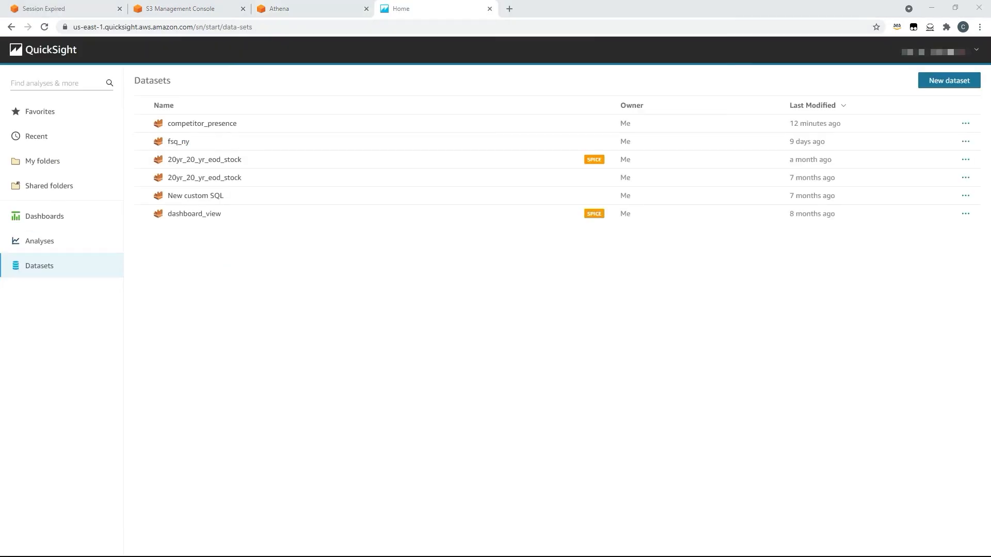
Step: In QuickSight, start a new dataset from Athena and create the data source named newdataset
{"action": "left_click", "coordinate": [931, 88]}
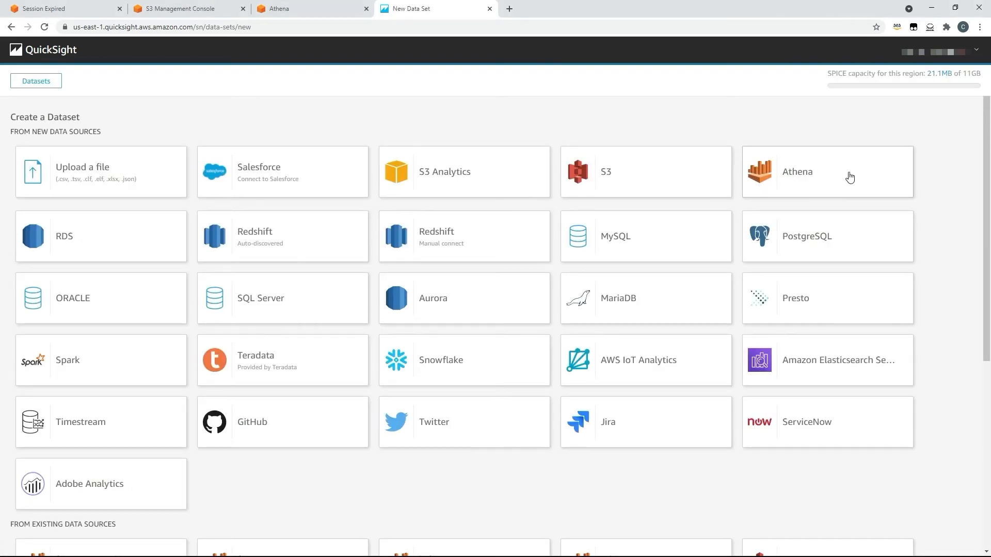
{"action": "left_click", "coordinate": [808, 166]}
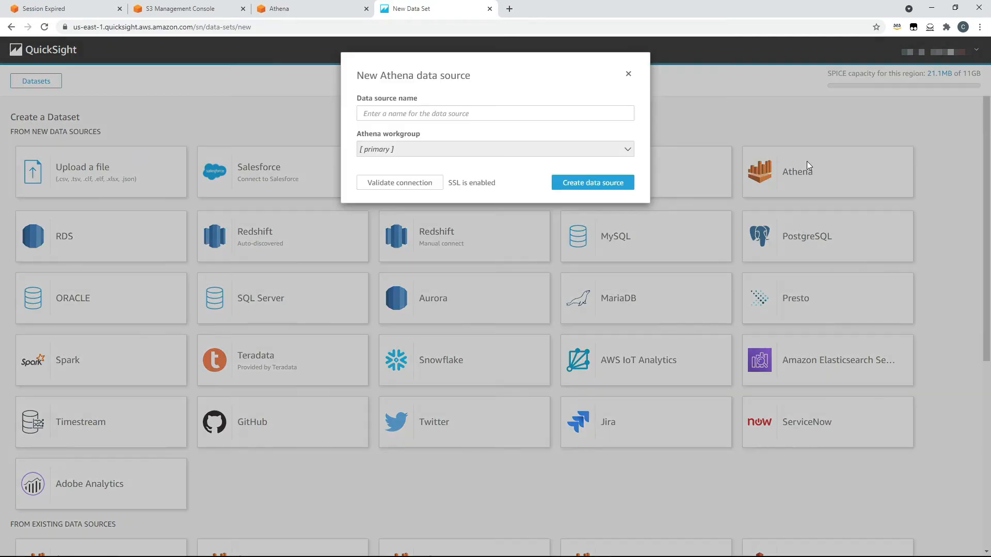
{"action": "left_click", "coordinate": [418, 115]}
{"action": "type", "text": "new"}
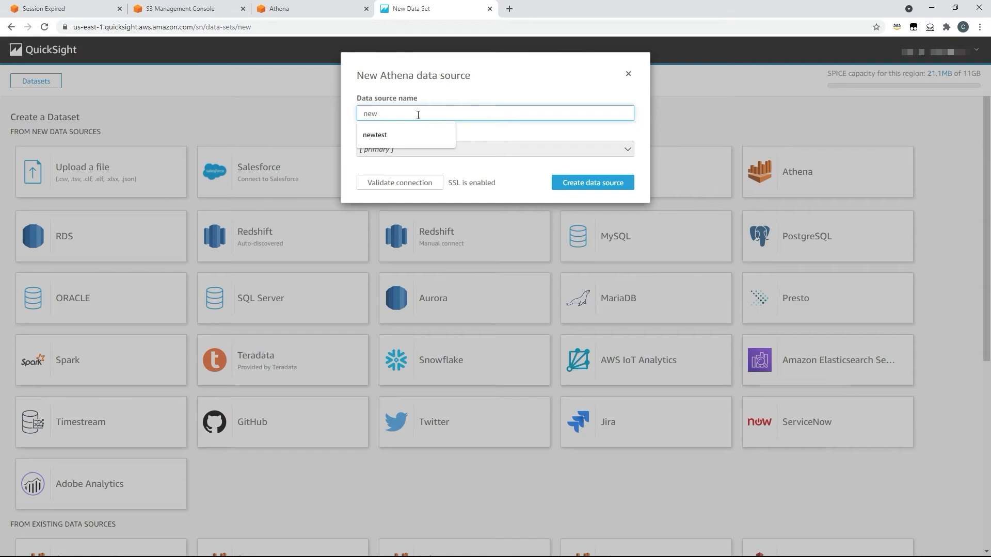
{"action": "type", "text": "dataset"}
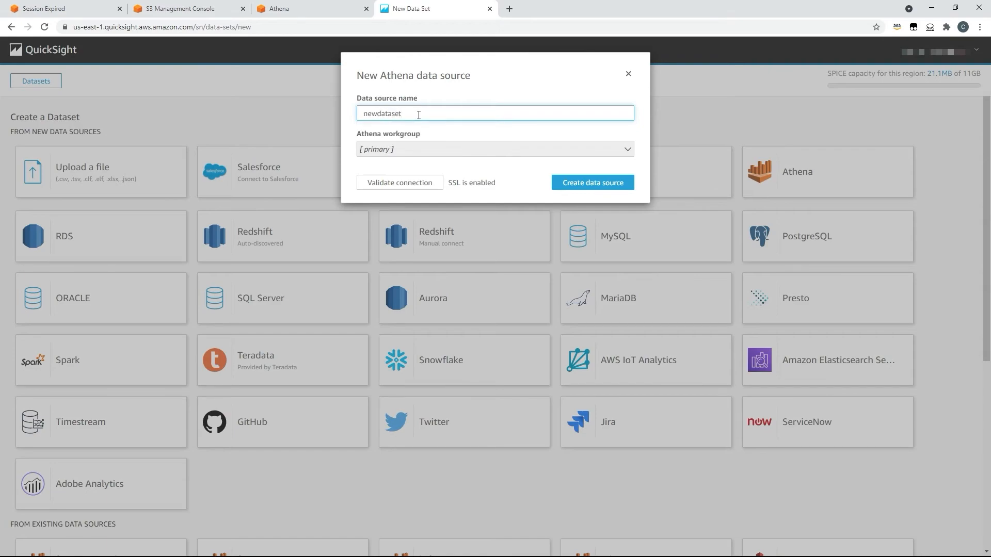
{"action": "left_click", "coordinate": [583, 184]}
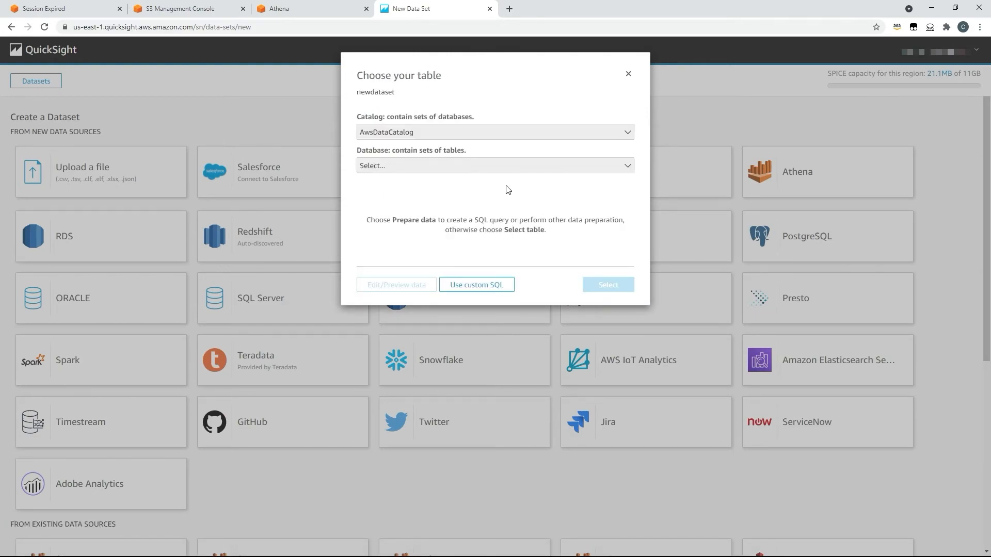
Step: Choose the competitor_presence table from the fsq-data database and open it for editing and preview
{"action": "left_click", "coordinate": [506, 168]}
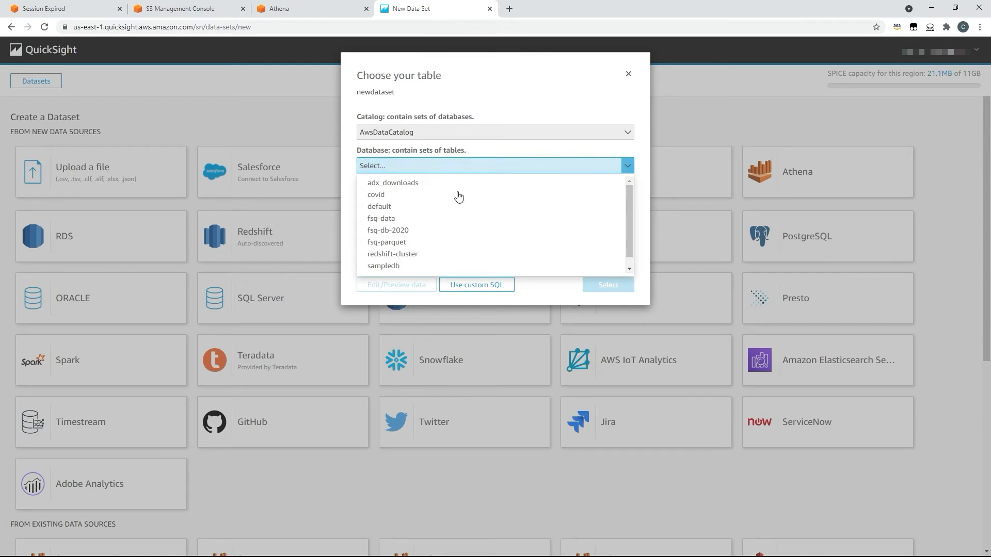
{"action": "left_click", "coordinate": [402, 220]}
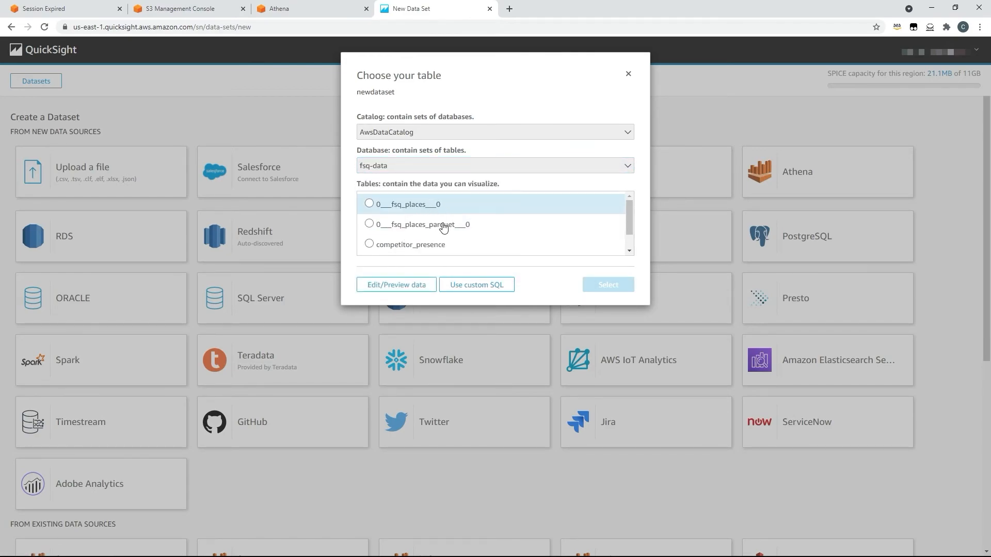
{"action": "scroll", "coordinate": [419, 217], "scroll_direction": "down", "scroll_amount": 1}
{"action": "left_click", "coordinate": [419, 223]}
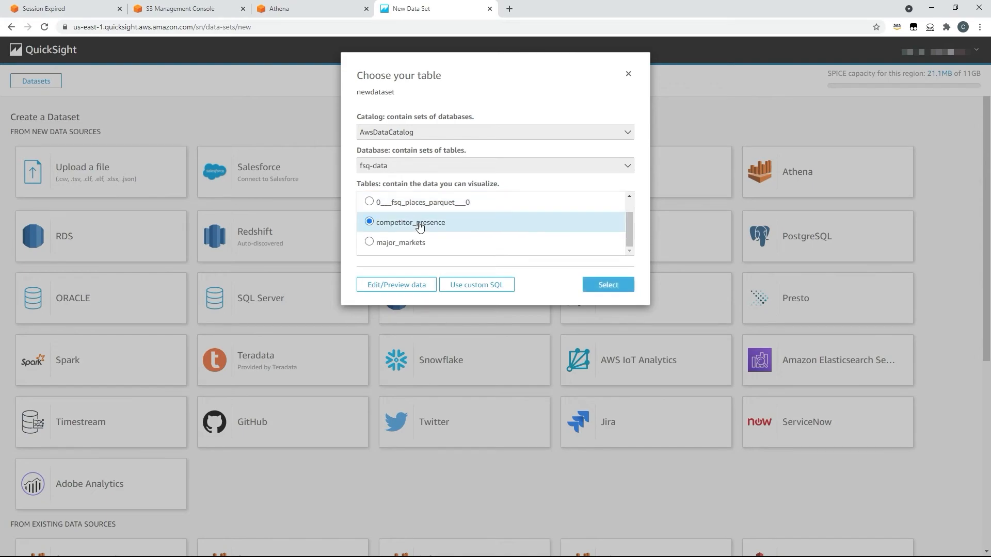
{"action": "left_click", "coordinate": [406, 285]}
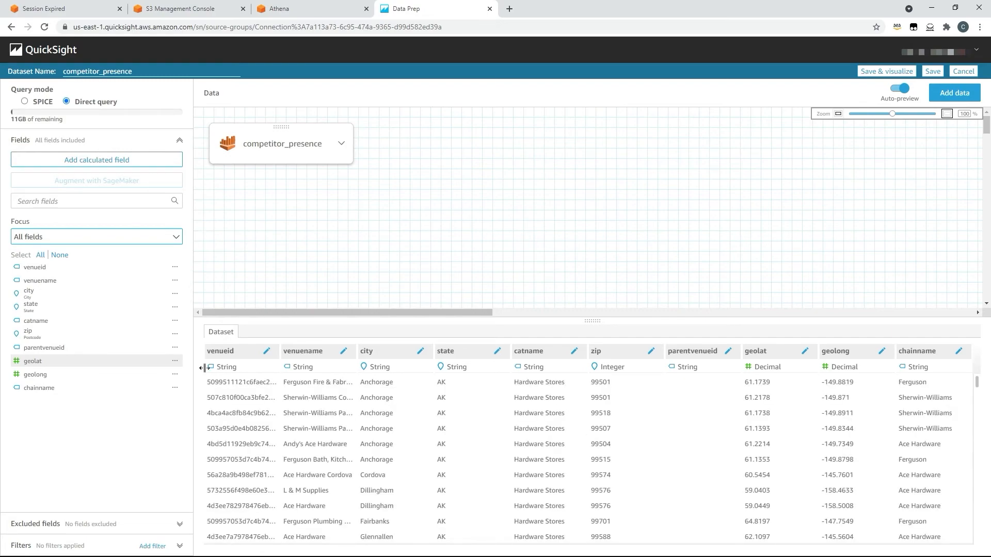
Step: Change the data type of the geolat field to Latitude and of the geolong field to Longitude
{"action": "left_click", "coordinate": [175, 361]}
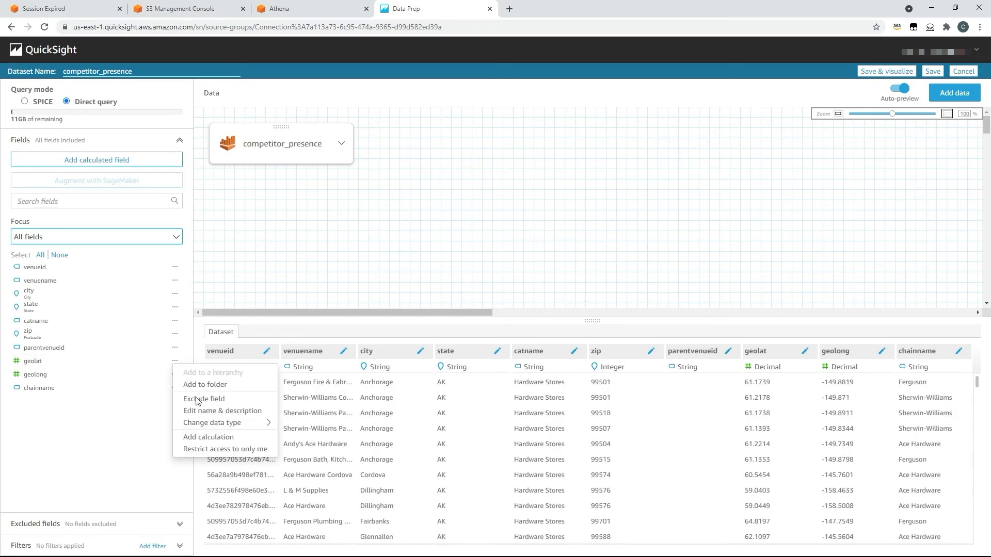
{"action": "left_click", "coordinate": [216, 422]}
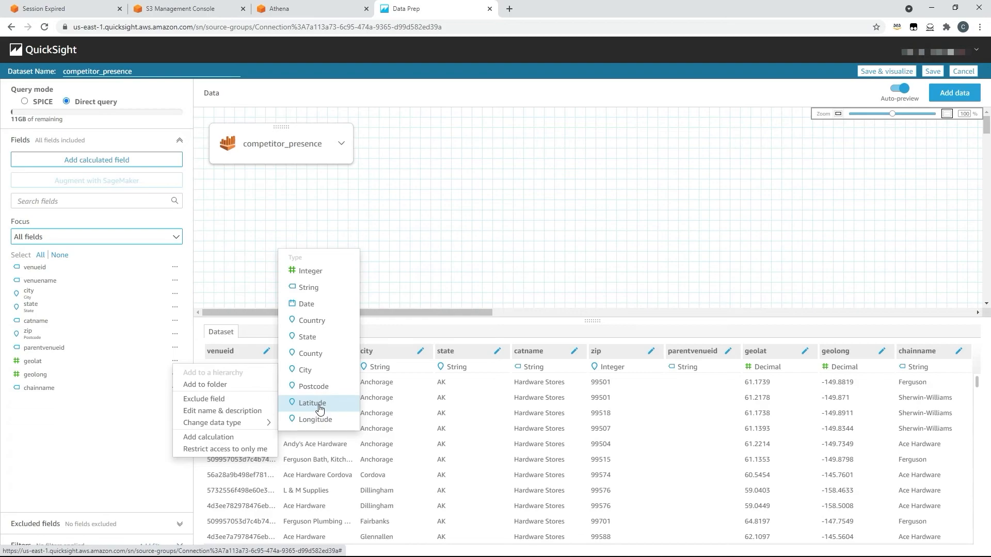
{"action": "left_click", "coordinate": [312, 403]}
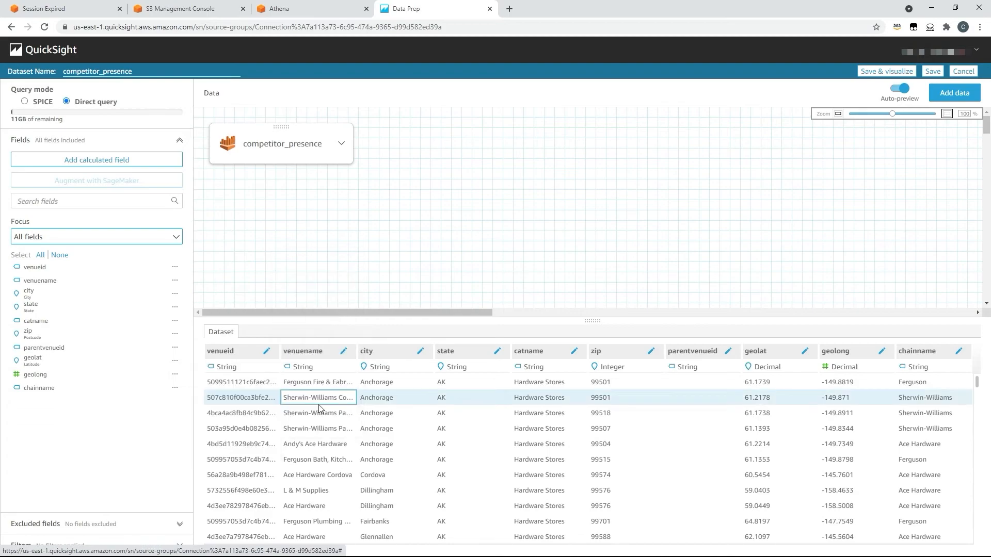
{"action": "left_click", "coordinate": [175, 374]}
{"action": "left_click", "coordinate": [242, 437]}
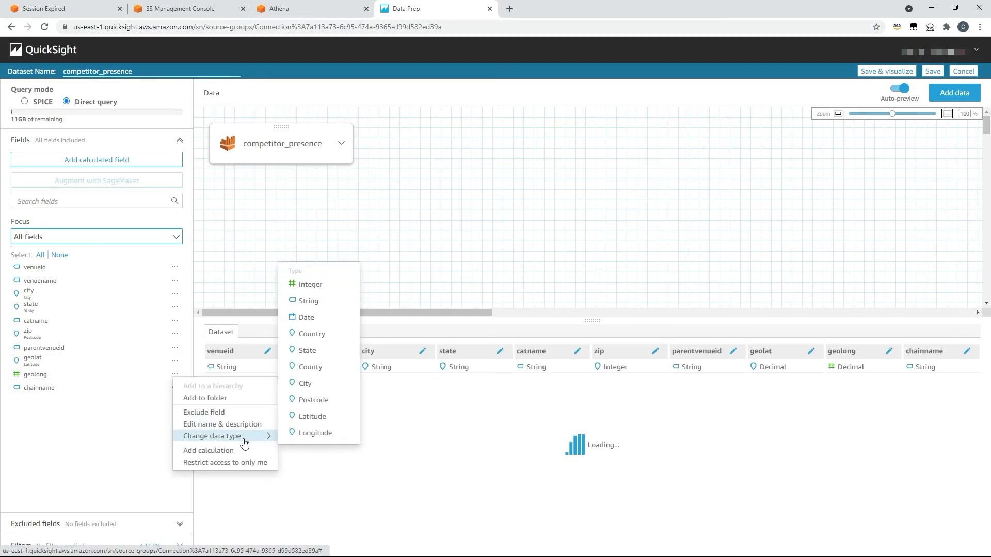
{"action": "left_click", "coordinate": [317, 434]}
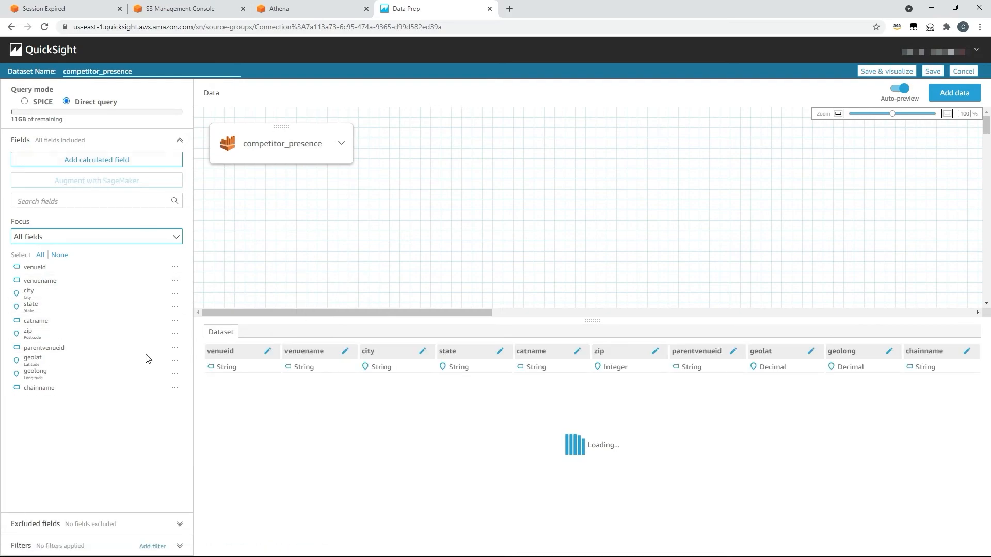
Step: Create coordinates named geolat, using geolat for latitude and geolong for longitude
{"action": "left_click", "coordinate": [175, 361]}
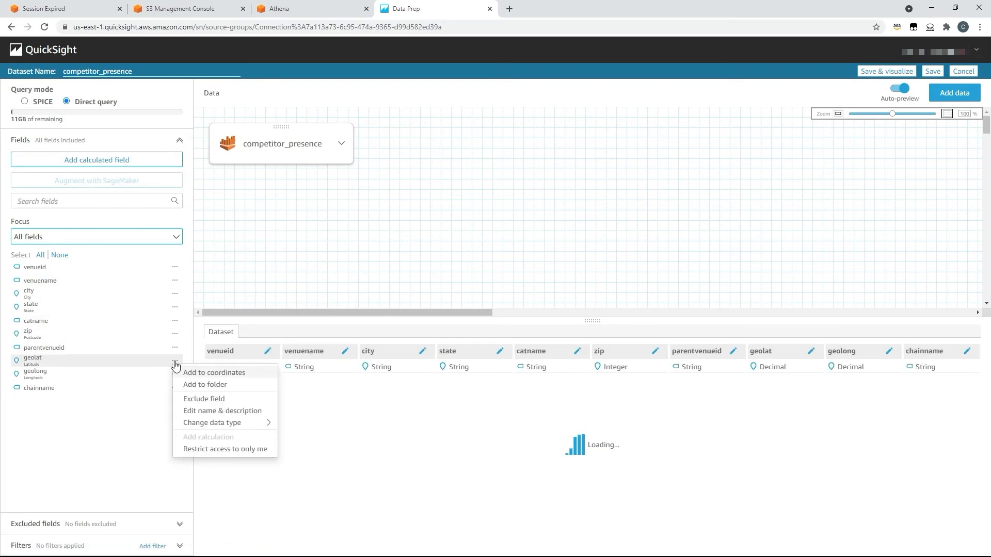
{"action": "left_click", "coordinate": [222, 372]}
{"action": "left_click", "coordinate": [585, 166]}
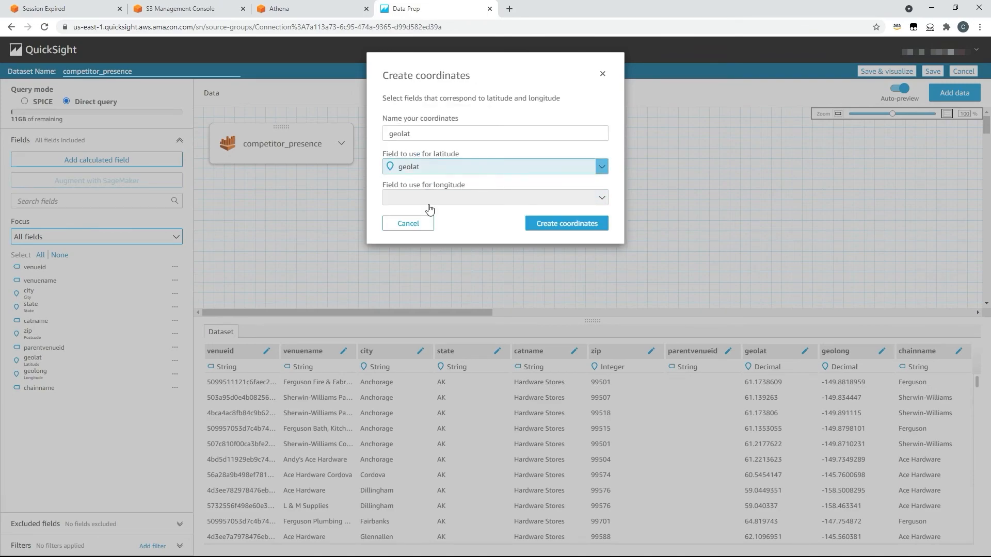
{"action": "left_click", "coordinate": [441, 198]}
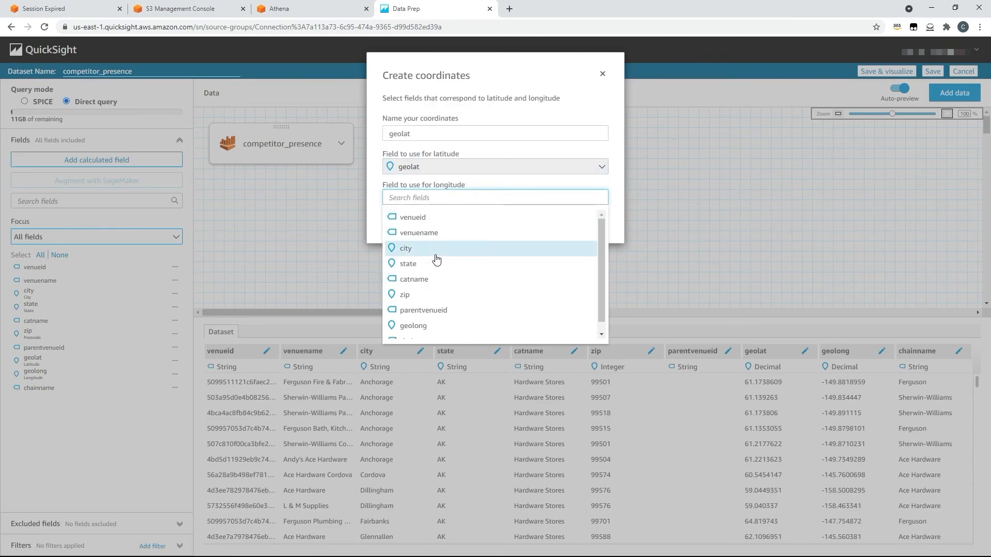
{"action": "left_click", "coordinate": [428, 325]}
{"action": "left_click", "coordinate": [580, 226]}
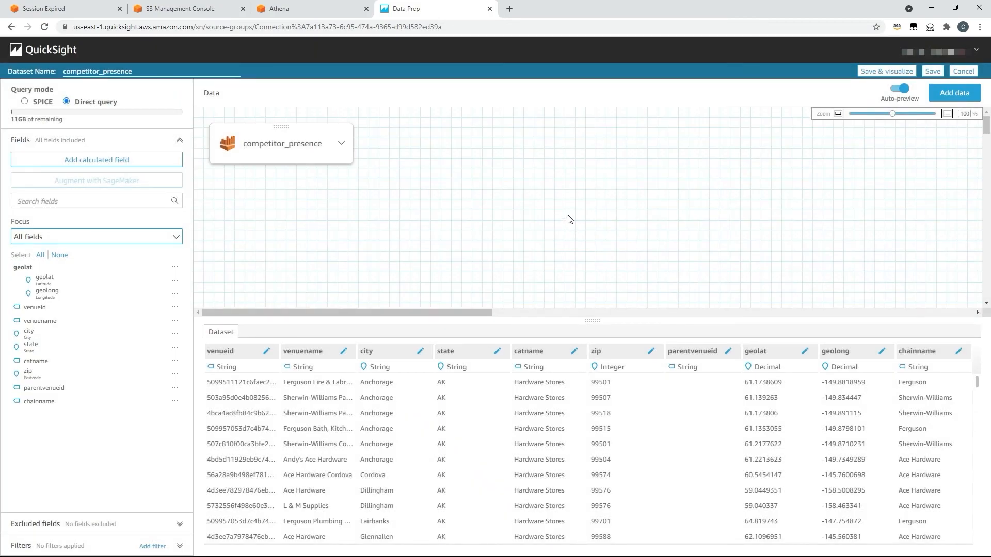
Step: Save and visualize the dataset, building a points on map visual with the geolat coordinates as Geospatial and chainname as Color
{"action": "left_click", "coordinate": [894, 72]}
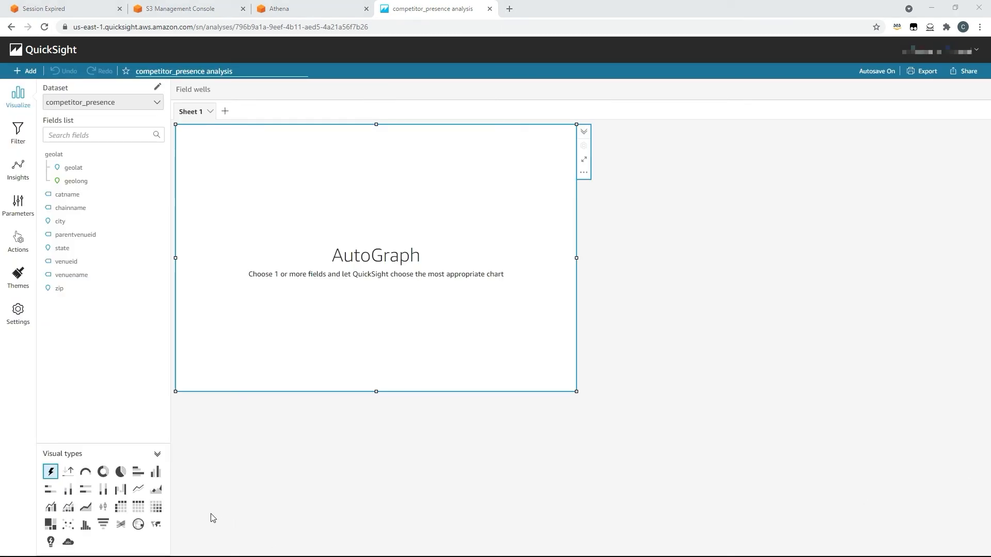
{"action": "left_click", "coordinate": [138, 525]}
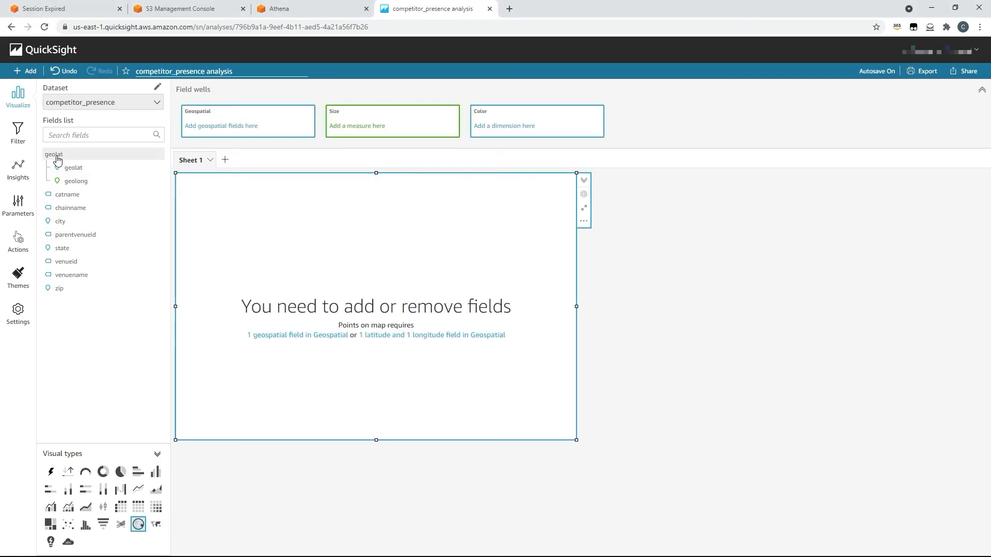
{"action": "left_click_drag", "start_coordinate": [56, 155], "coordinate": [217, 123]}
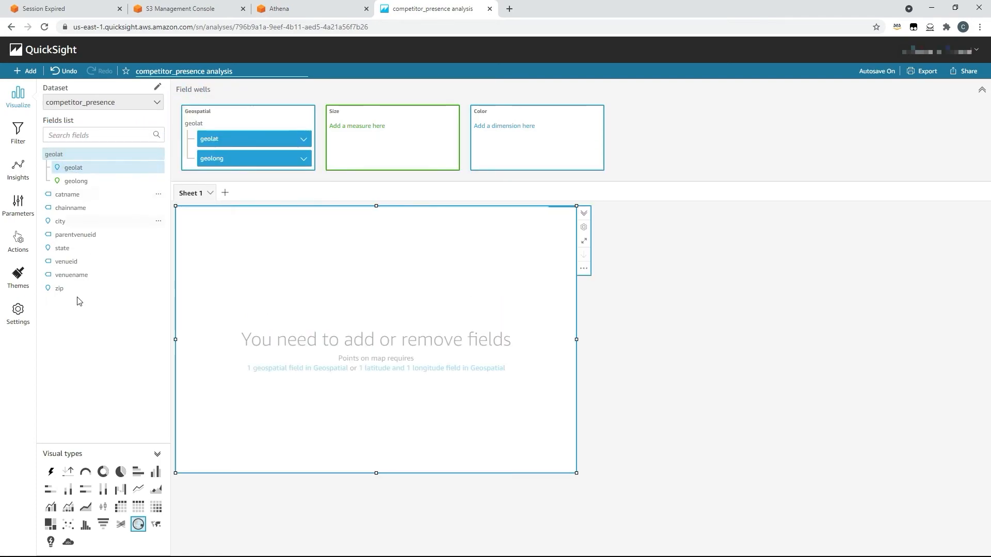
{"action": "left_click_drag", "start_coordinate": [68, 207], "coordinate": [516, 138]}
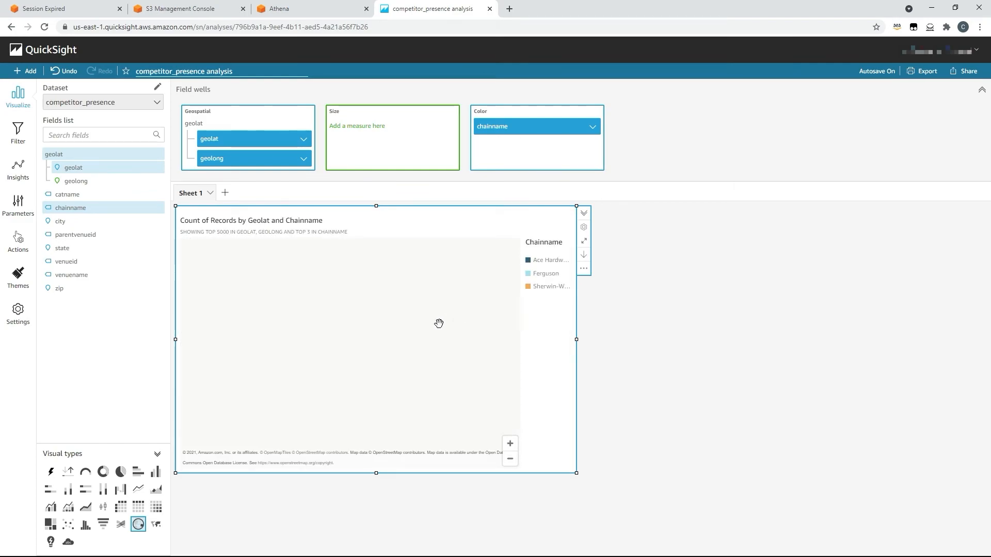
{"action": "scroll", "coordinate": [431, 399], "scroll_direction": "up", "scroll_amount": 5}
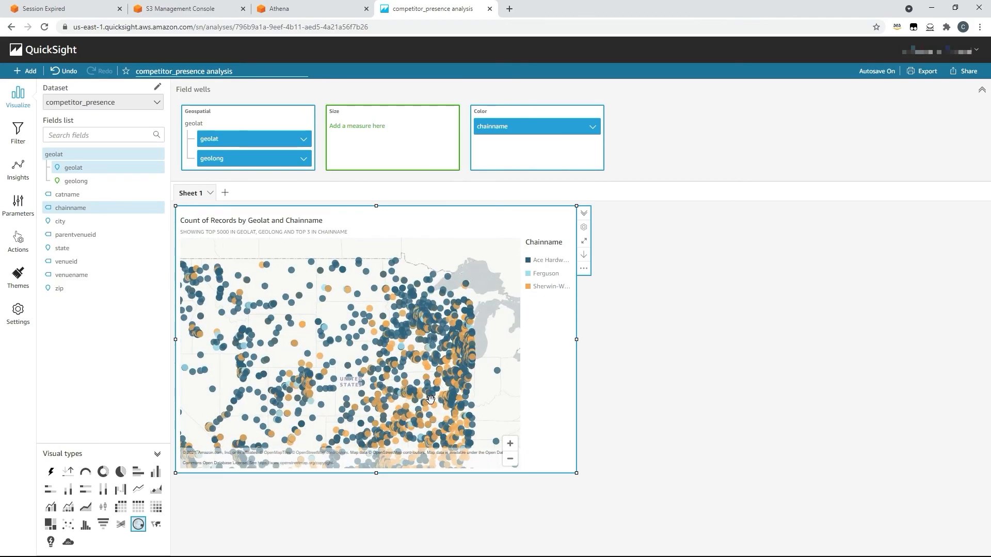
{"action": "scroll", "coordinate": [430, 399], "scroll_direction": "up", "scroll_amount": 3}
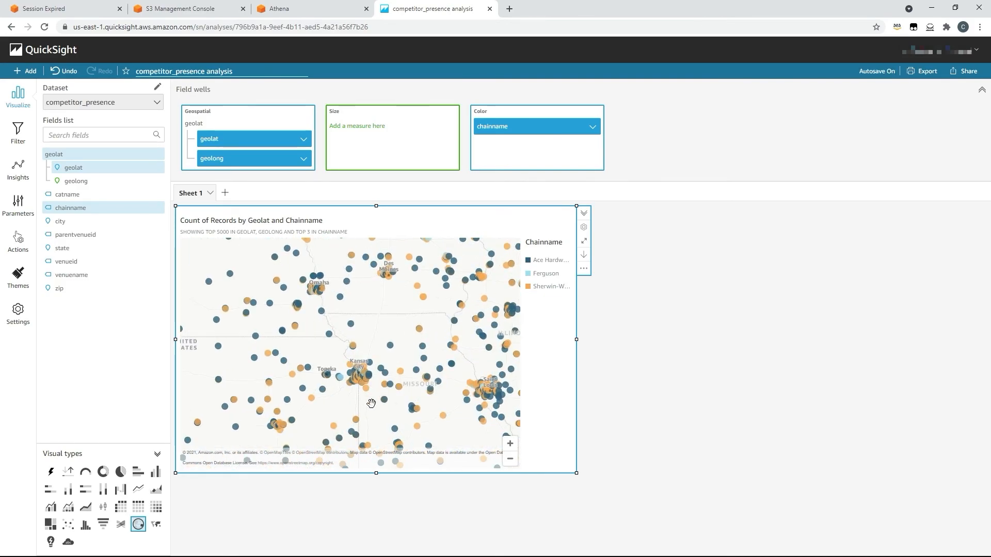
{"action": "scroll", "coordinate": [371, 403], "scroll_direction": "up", "scroll_amount": 3}
{"action": "scroll", "coordinate": [385, 376], "scroll_direction": "up", "scroll_amount": 2}
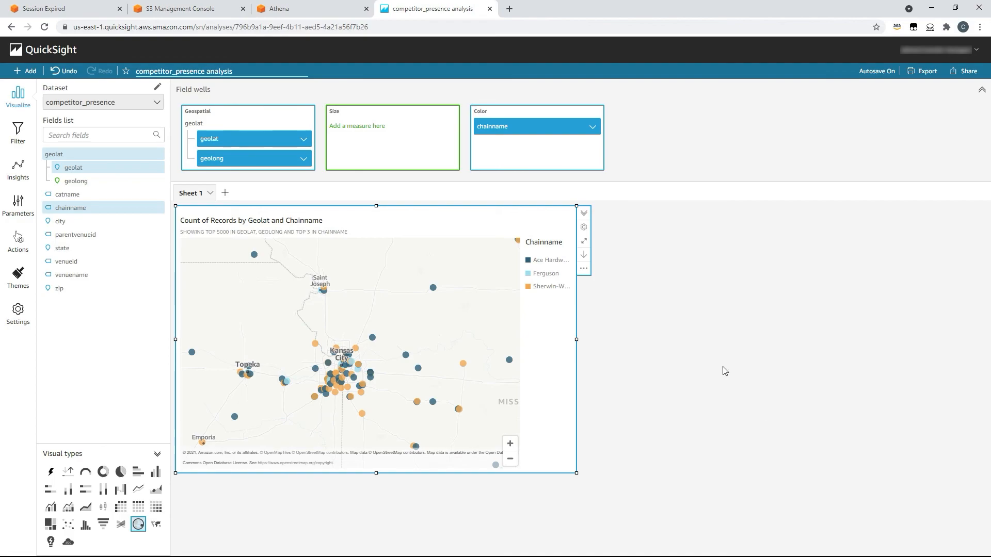
Step: Add the venuename field to the map visual's tooltip, displayed as Unique value, and check a Kansas City point's tooltip
{"action": "left_click", "coordinate": [584, 227]}
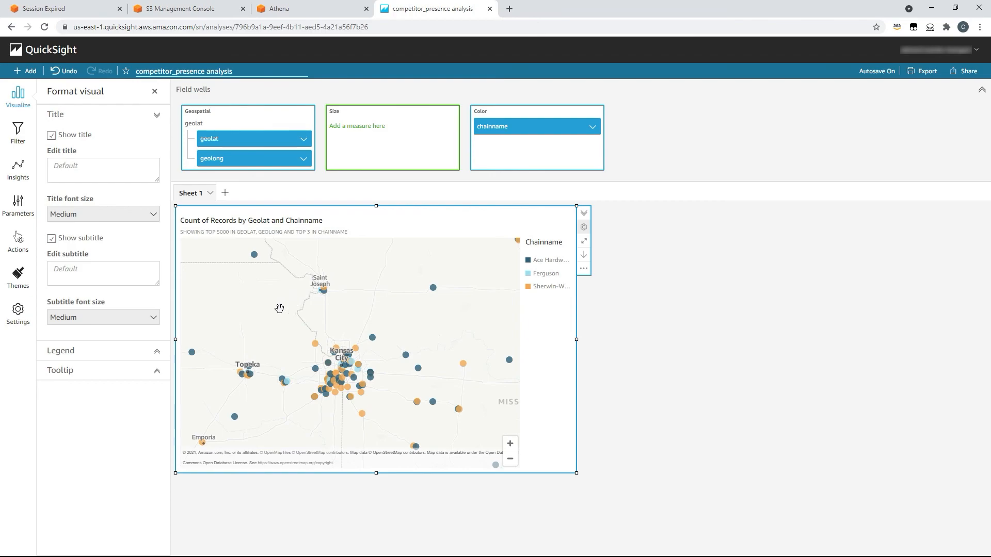
{"action": "left_click", "coordinate": [148, 371]}
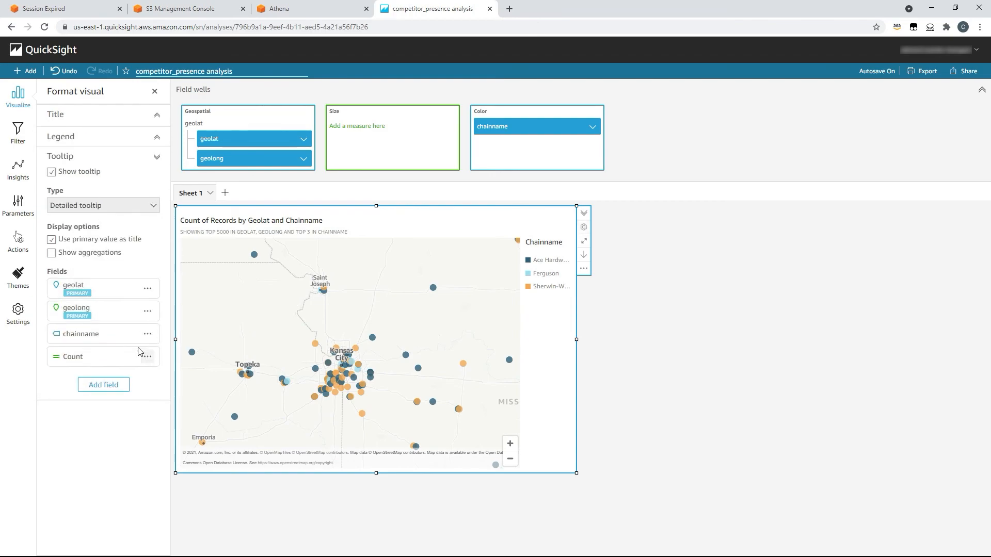
{"action": "left_click", "coordinate": [109, 383]}
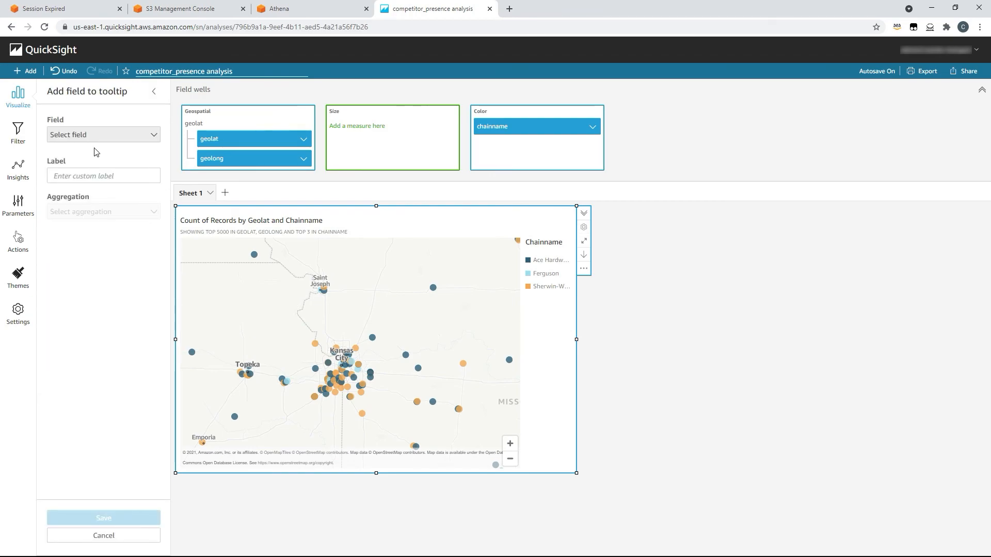
{"action": "left_click", "coordinate": [105, 136]}
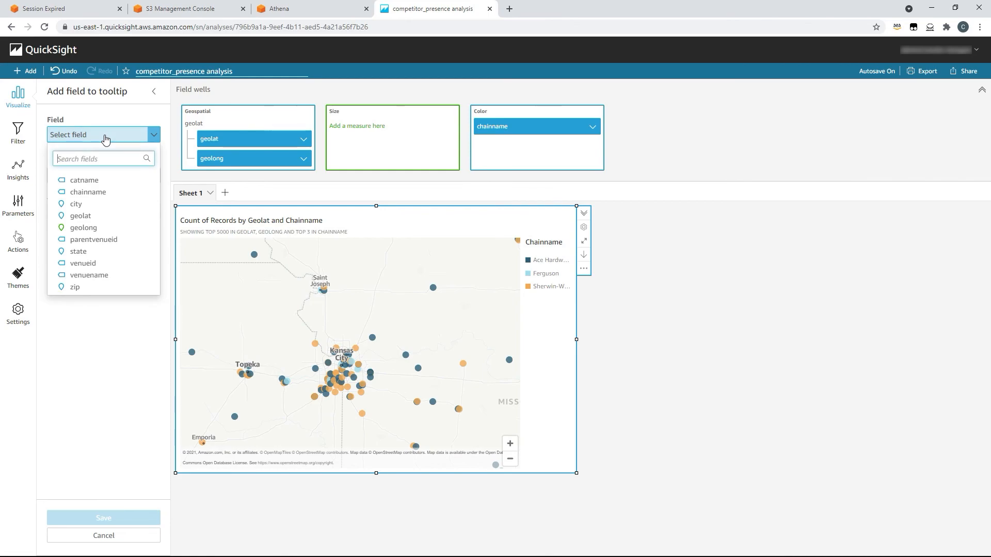
{"action": "left_click", "coordinate": [103, 276]}
{"action": "left_click", "coordinate": [106, 212]}
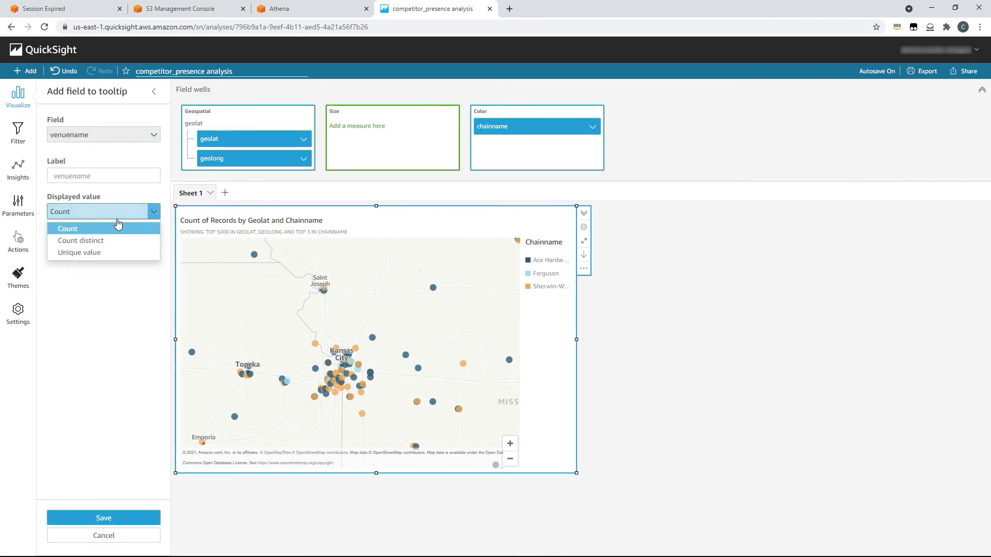
{"action": "left_click", "coordinate": [106, 253]}
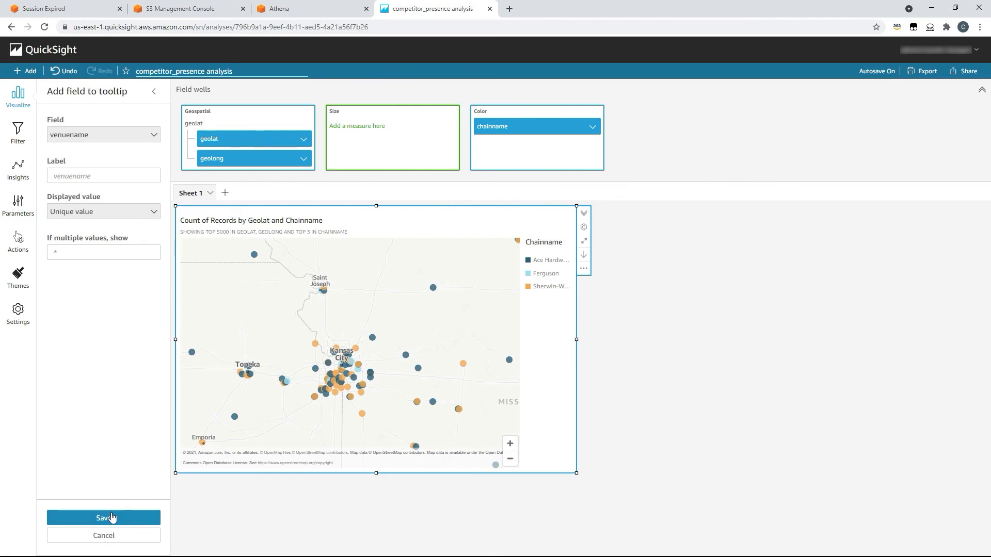
{"action": "left_click", "coordinate": [111, 519]}
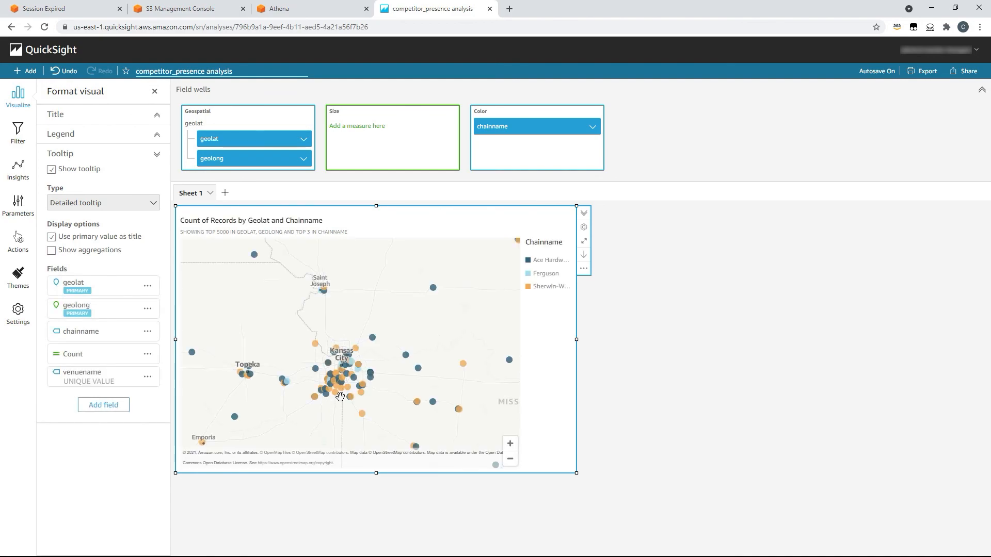
{"action": "mouse_move", "coordinate": [336, 392]}
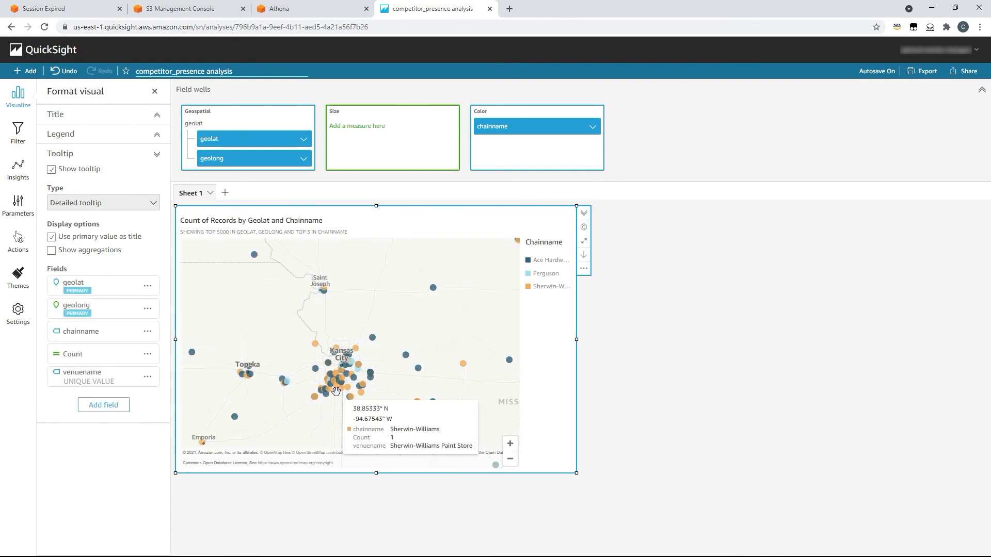